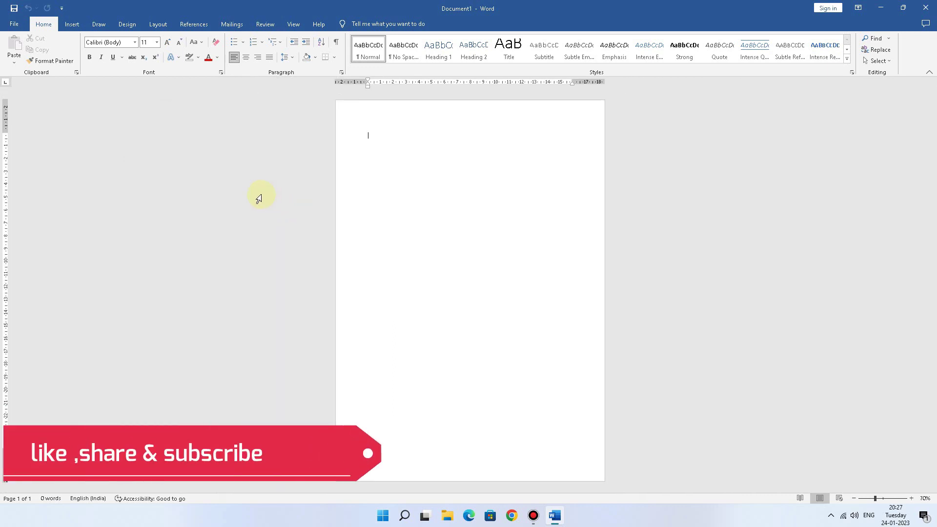
# Step: Insert a table with 1 column and 50 rows into the blank document
pyautogui.click(72, 25)
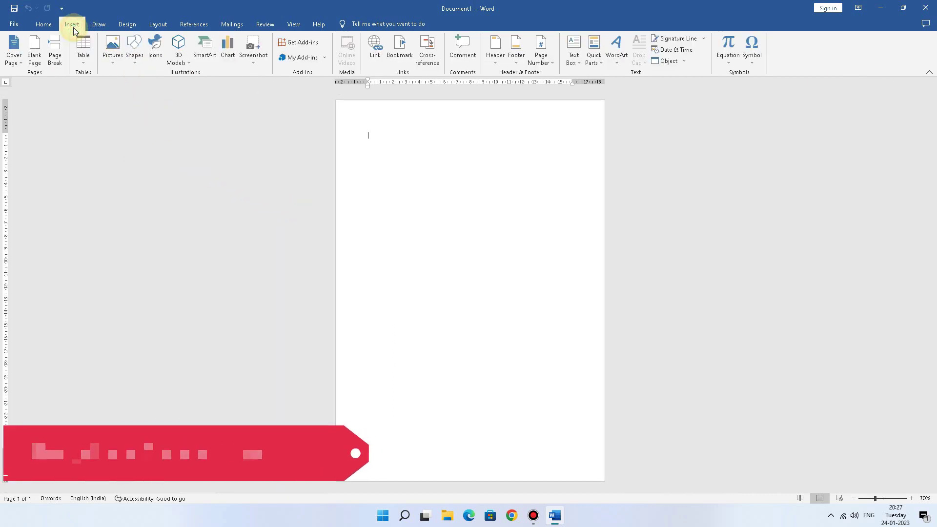
pyautogui.click(86, 62)
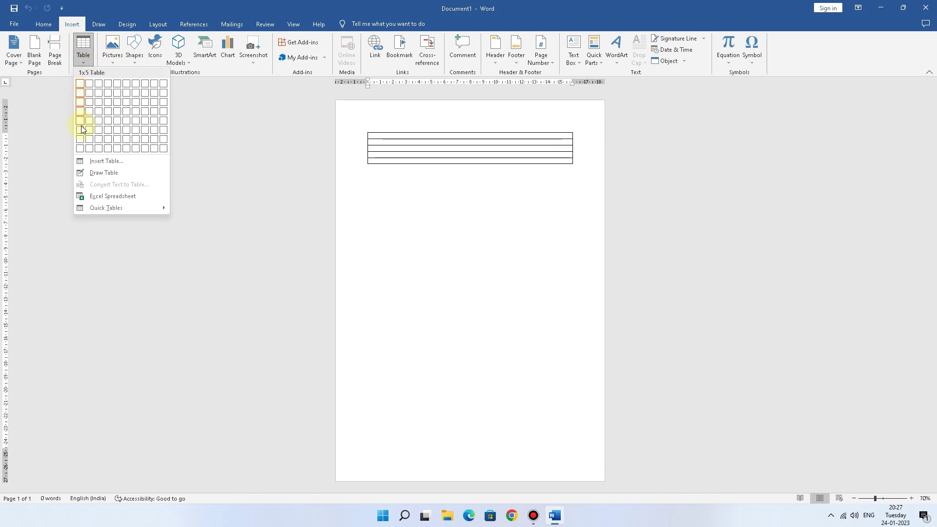
pyautogui.click(111, 162)
pyautogui.write('50')
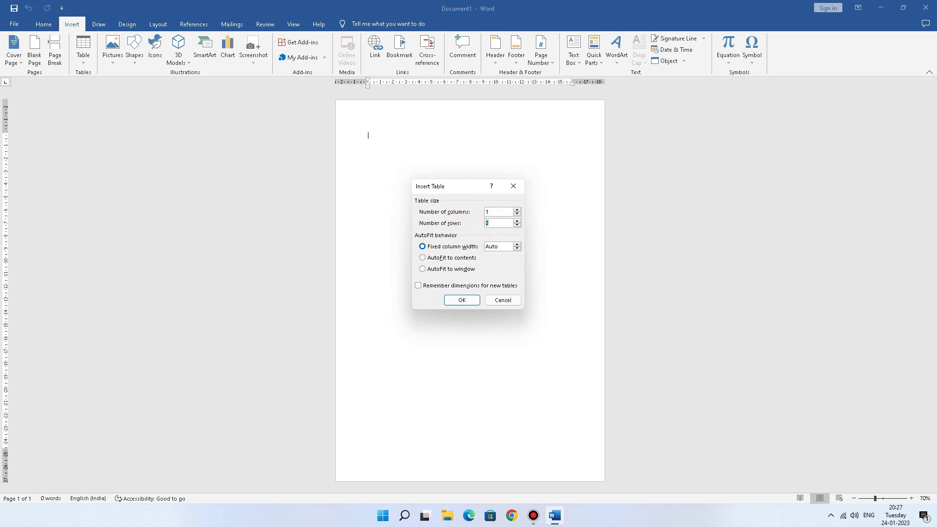
pyautogui.click(472, 299)
# Step: Widen the table so its left and right borders reach the page edges
pyautogui.scroll(-2, 482, 327)
pyautogui.scroll(2, 483, 328)
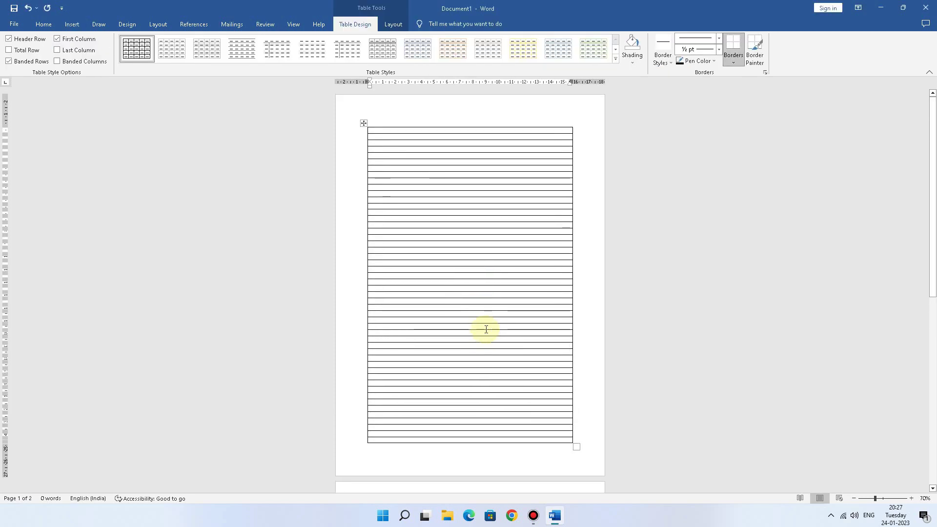
pyautogui.scroll(2, 486, 328)
pyautogui.scroll(2, 486, 328)
pyautogui.scroll(3, 486, 329)
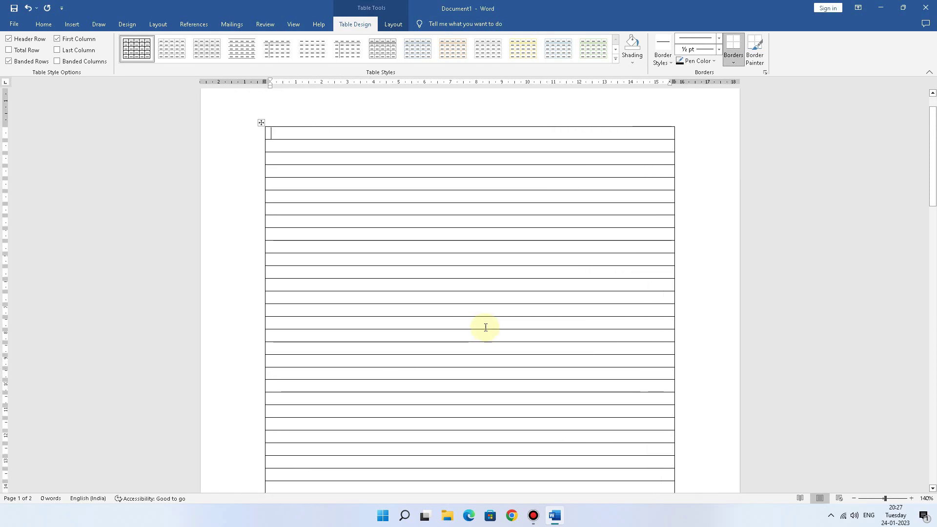
pyautogui.click(704, 173)
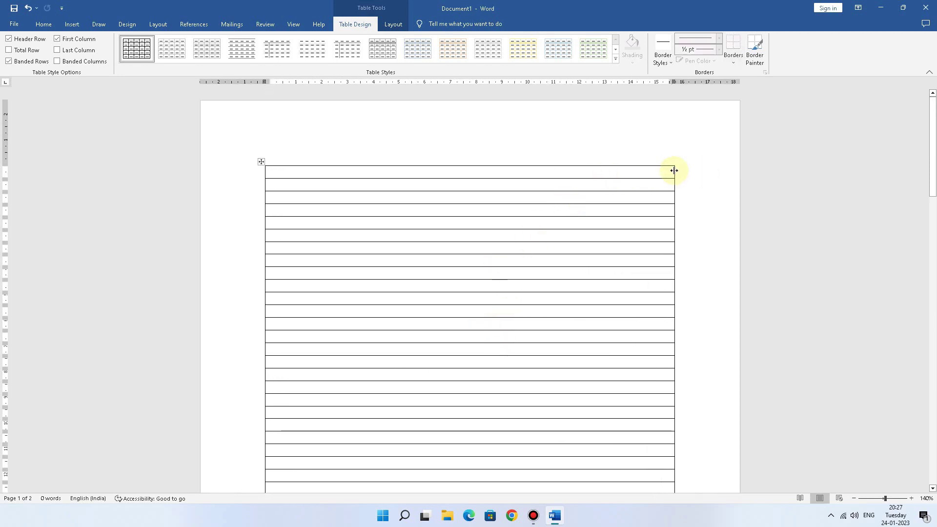
pyautogui.moveTo(674, 170); pyautogui.dragTo(743, 175)
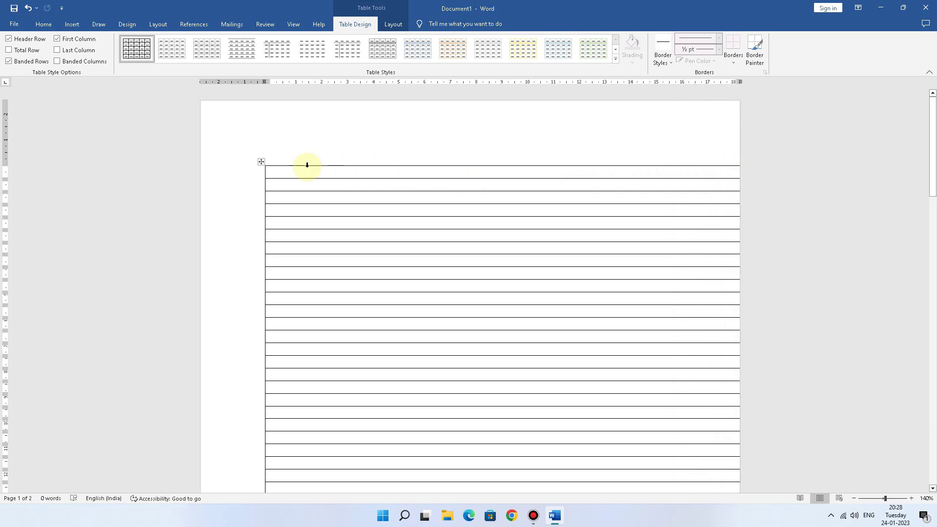
pyautogui.moveTo(264, 177)
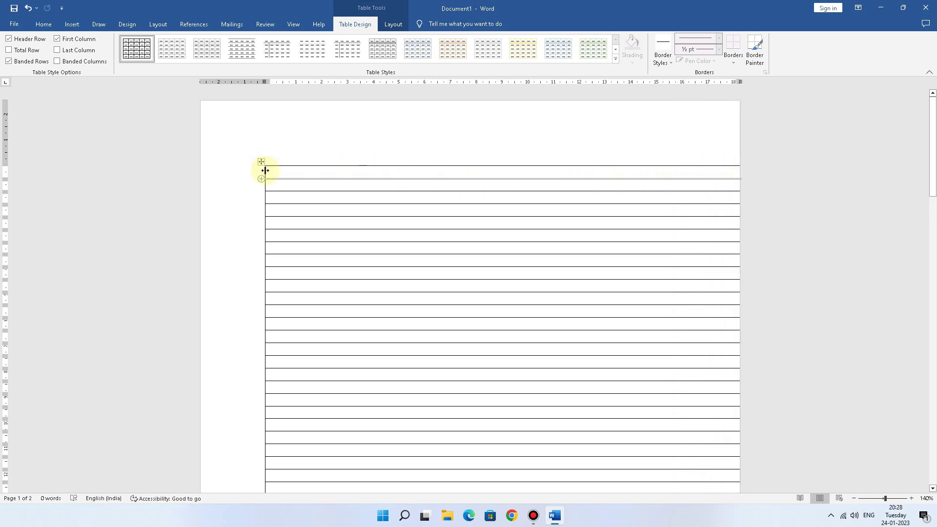
pyautogui.moveTo(264, 171); pyautogui.dragTo(200, 174)
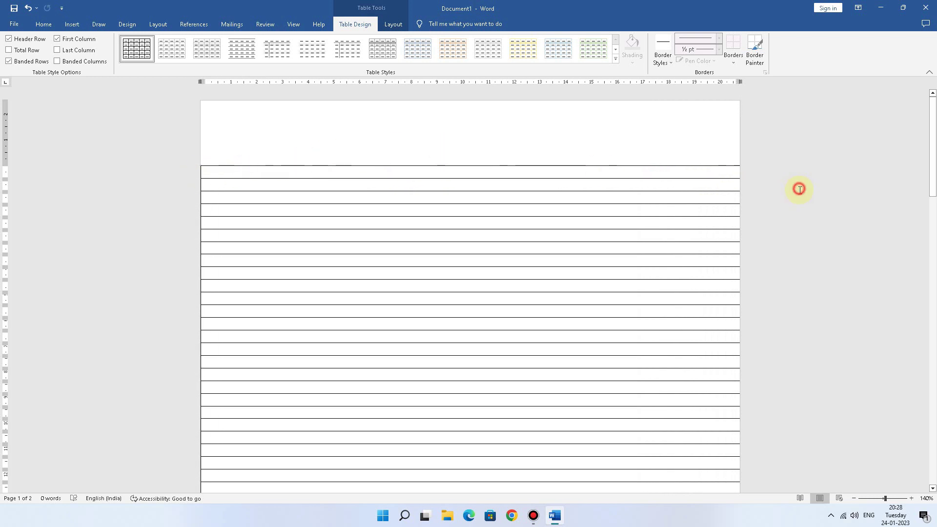
# Step: Lower the bottom margin on the vertical ruler until all 50 rows fit on page 1
pyautogui.scroll(-3, 637, 272)
pyautogui.scroll(-3, 638, 272)
pyautogui.scroll(-3, 637, 271)
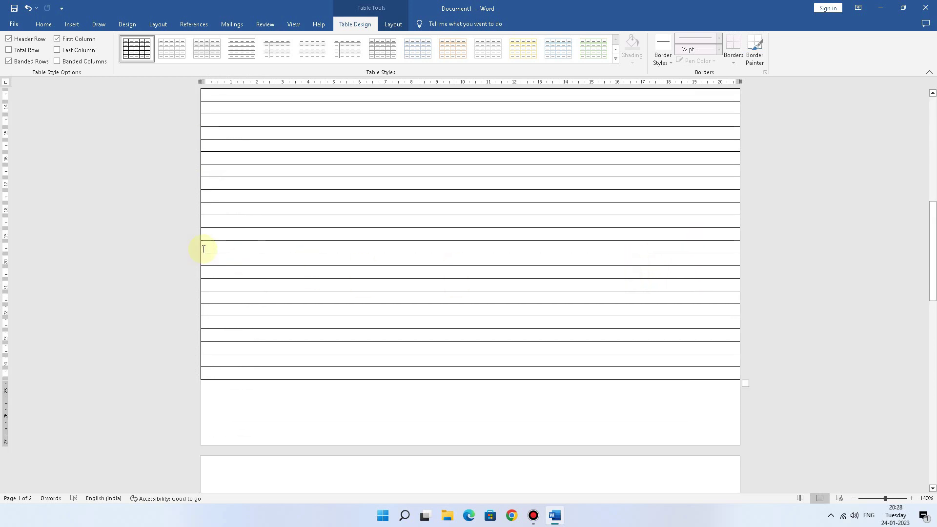
pyautogui.click(318, 402)
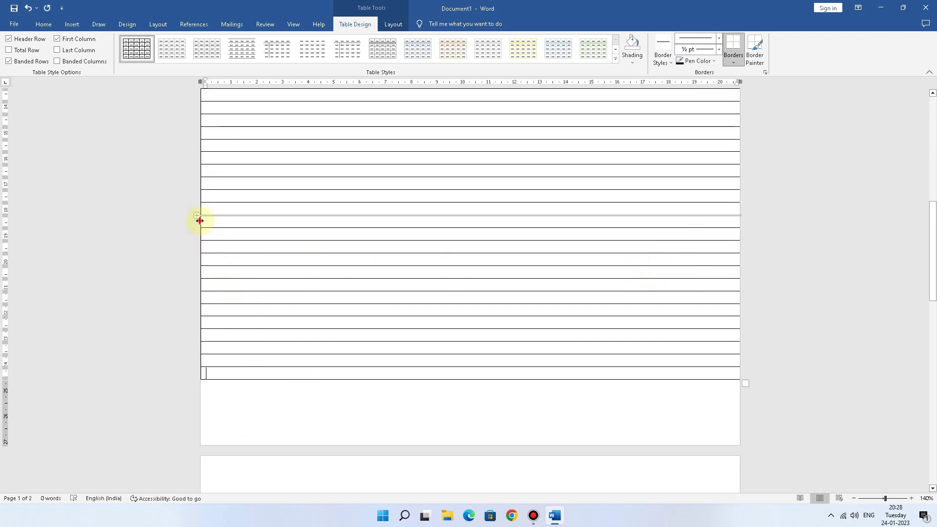
pyautogui.click(296, 410)
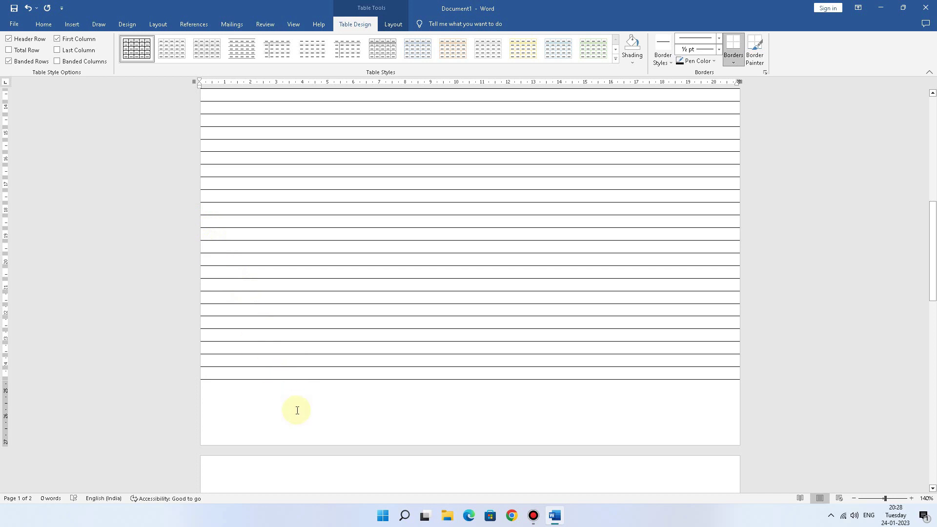
pyautogui.scroll(-3, 681, 408)
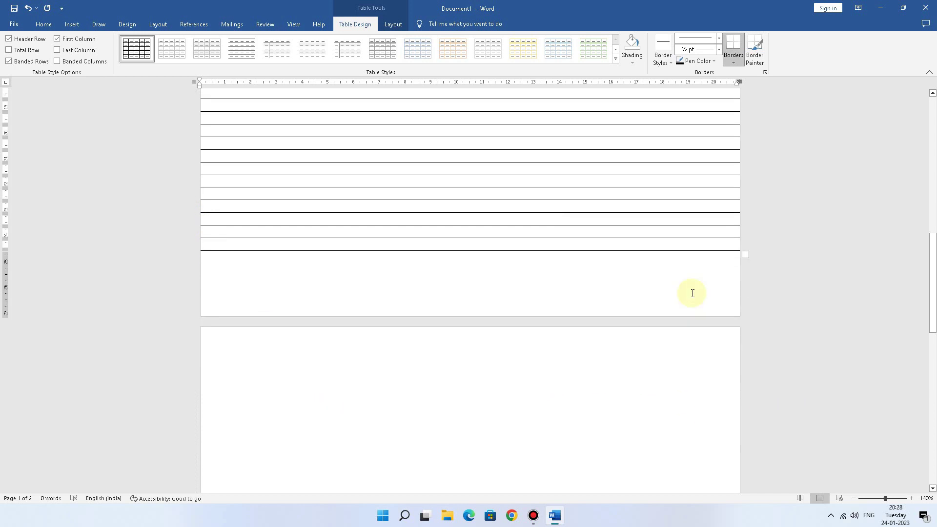
pyautogui.moveTo(5, 251)
pyautogui.mouseDown()
pyautogui.moveTo(3, 266)
pyautogui.moveTo(7, 259)
pyautogui.mouseUp()
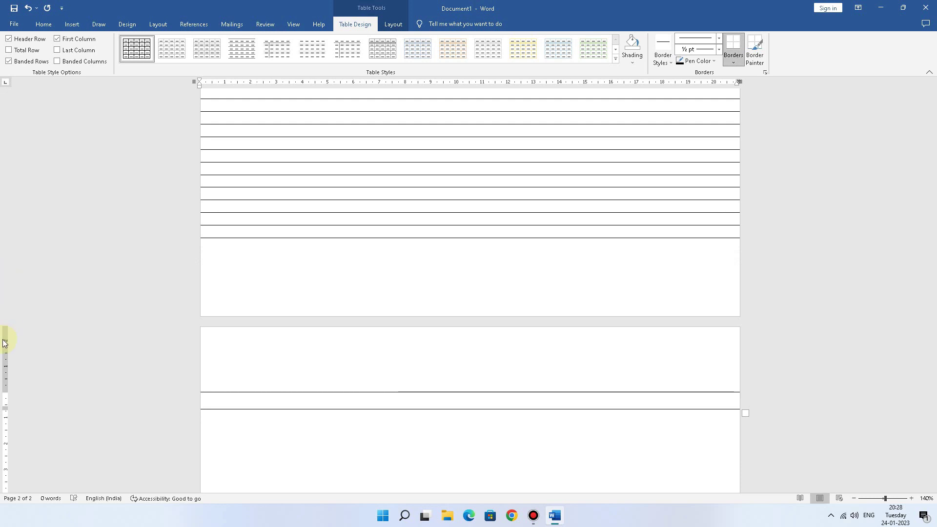
pyautogui.click(270, 279)
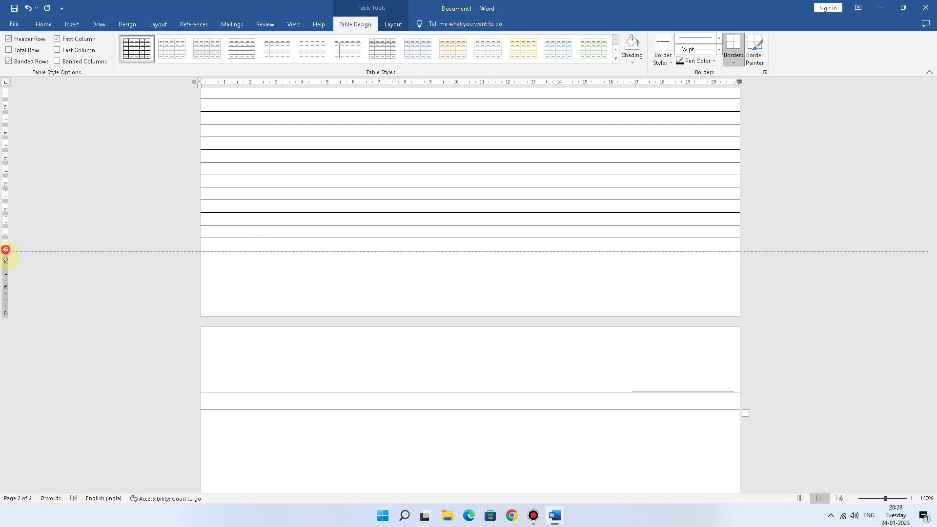
pyautogui.moveTo(9, 248); pyautogui.dragTo(10, 295)
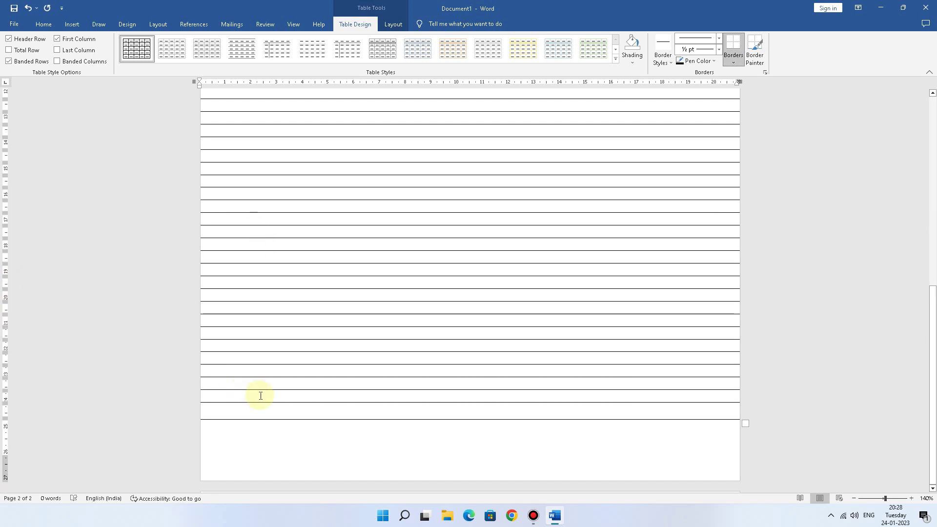
pyautogui.scroll(10, 261, 395)
pyautogui.scroll(5, 260, 395)
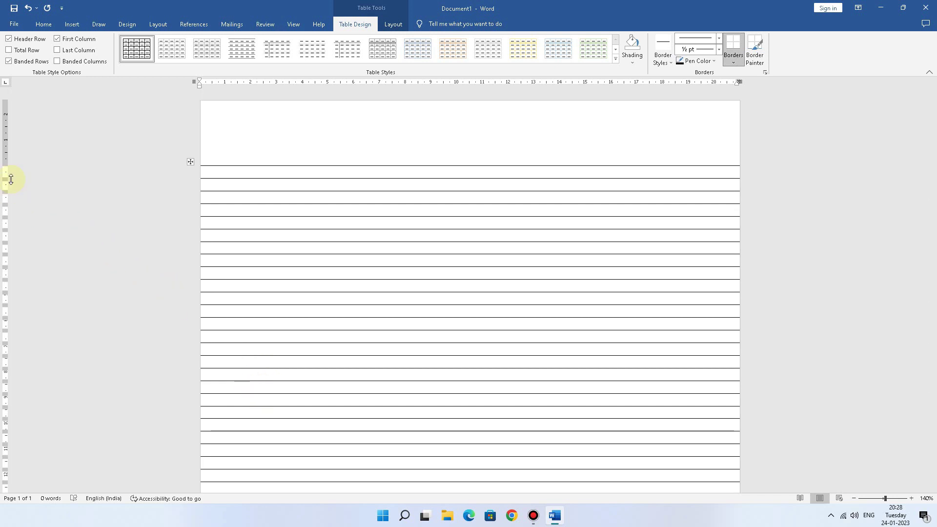
# Step: Check that the full-width lined table sits on page 1, then return to the Insert ribbon
pyautogui.click(341, 161)
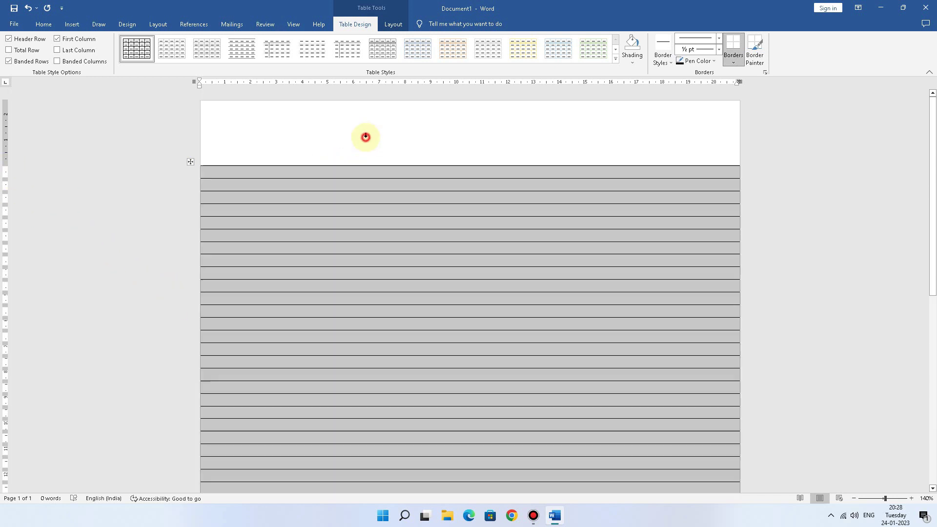
pyautogui.click(824, 163)
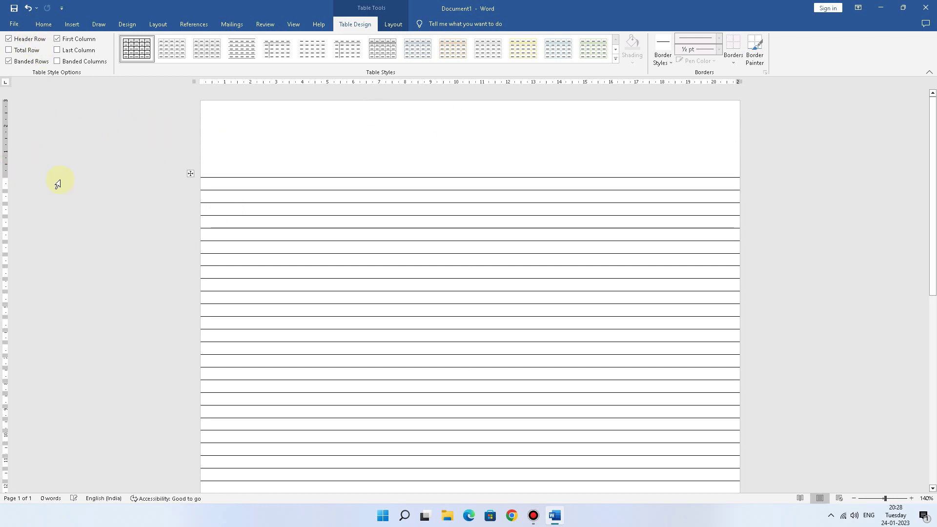
pyautogui.scroll(-3, 289, 257)
pyautogui.scroll(-3, 289, 257)
pyautogui.scroll(-3, 289, 257)
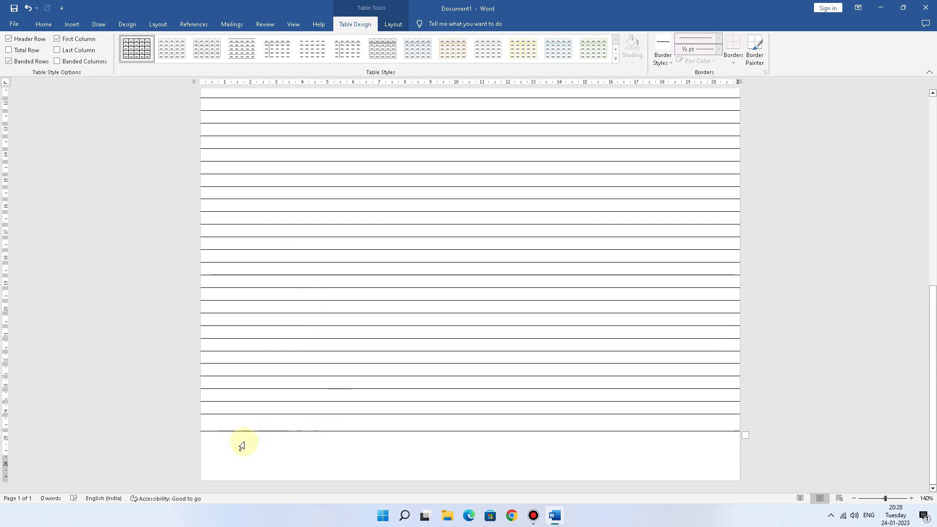
pyautogui.scroll(3, 358, 242)
pyautogui.scroll(3, 357, 243)
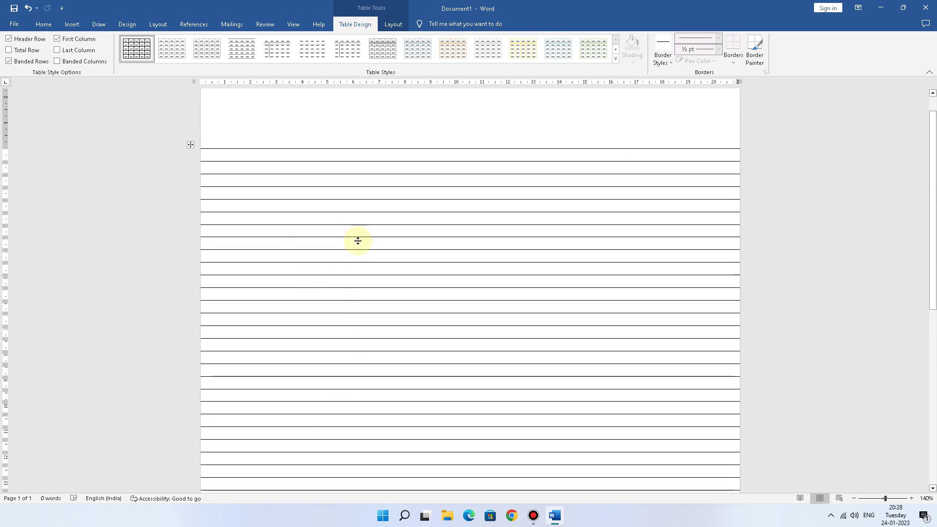
pyautogui.scroll(3, 358, 243)
pyautogui.click(44, 24)
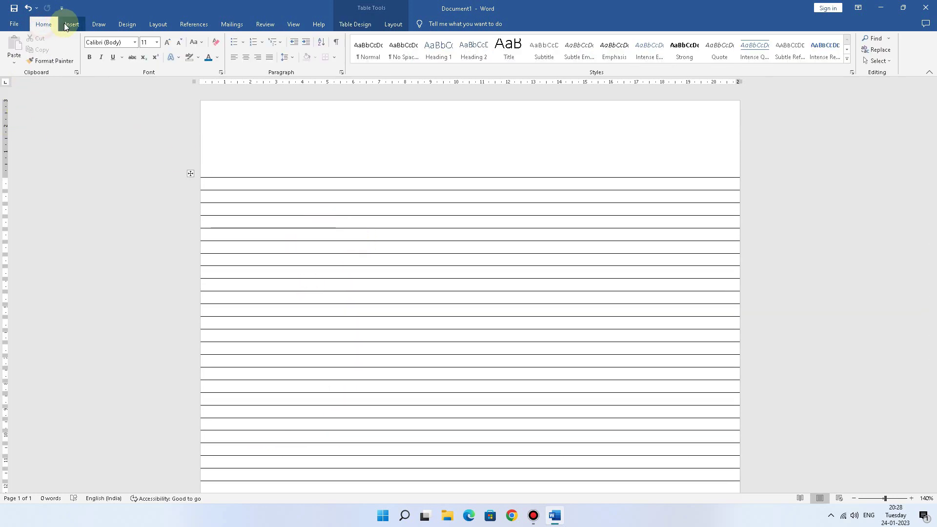
pyautogui.click(73, 26)
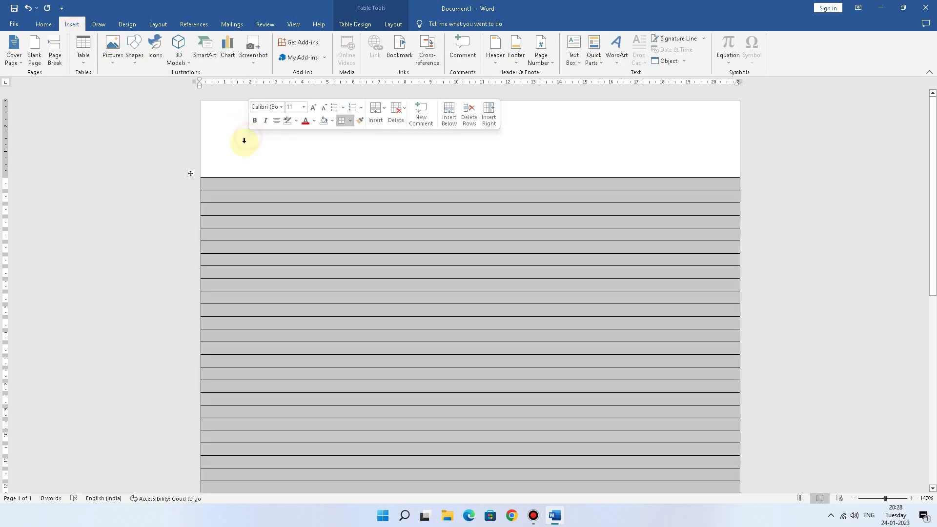
# Step: Draw a 20.91 cm straight horizontal line along the table's top edge
pyautogui.click(302, 203)
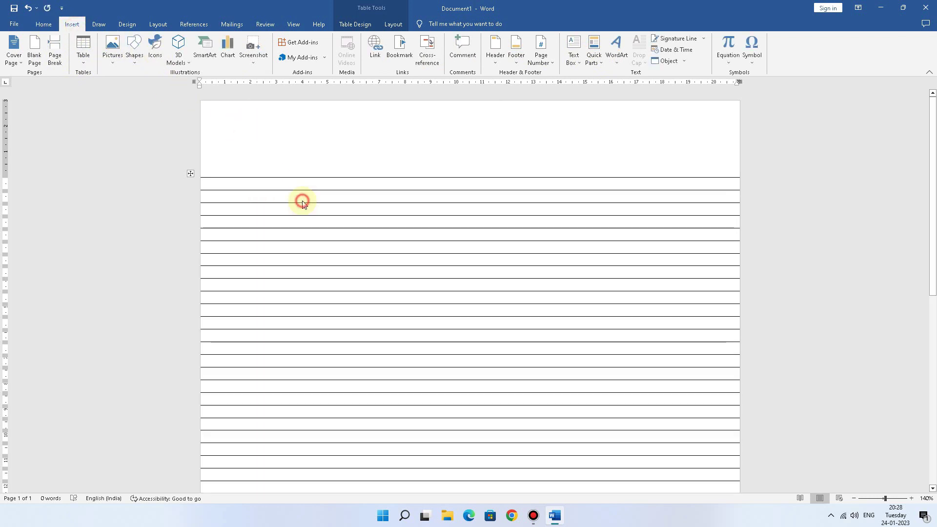
pyautogui.click(134, 58)
pyautogui.click(145, 87)
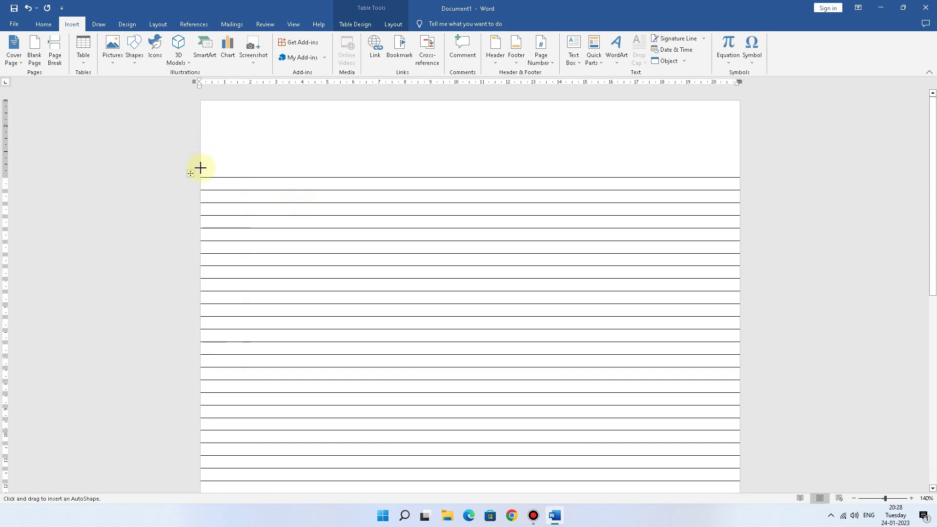
pyautogui.moveTo(200, 174); pyautogui.dragTo(738, 175)
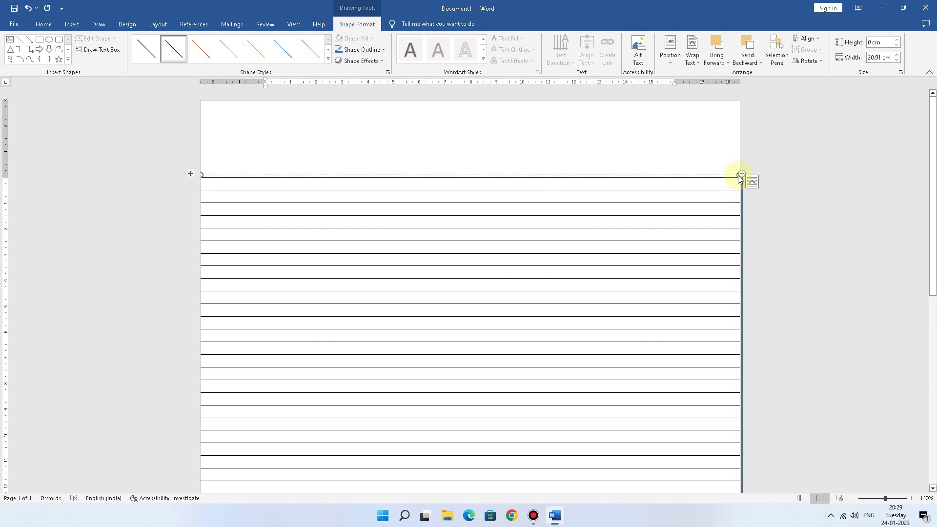
# Step: Stretch the header line to the page's left edge, making it 21.12 cm wide
pyautogui.click(200, 174)
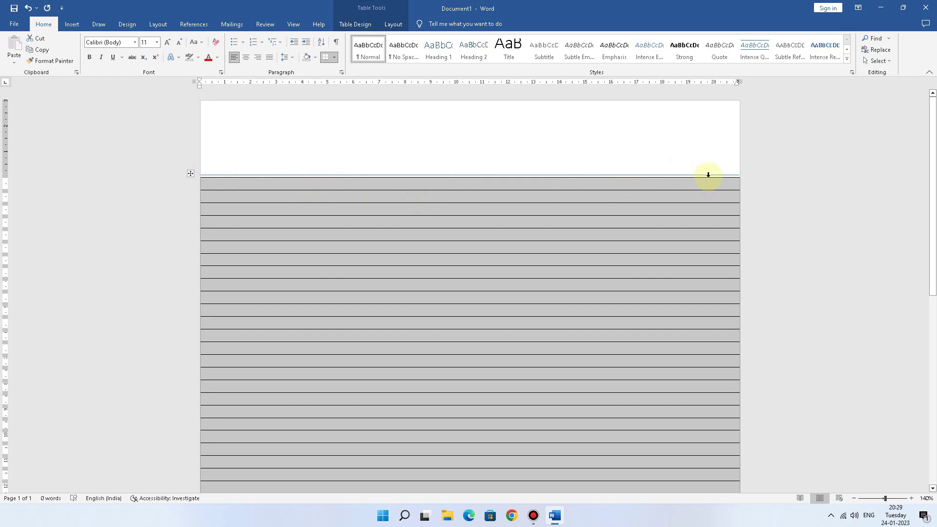
pyautogui.click(796, 184)
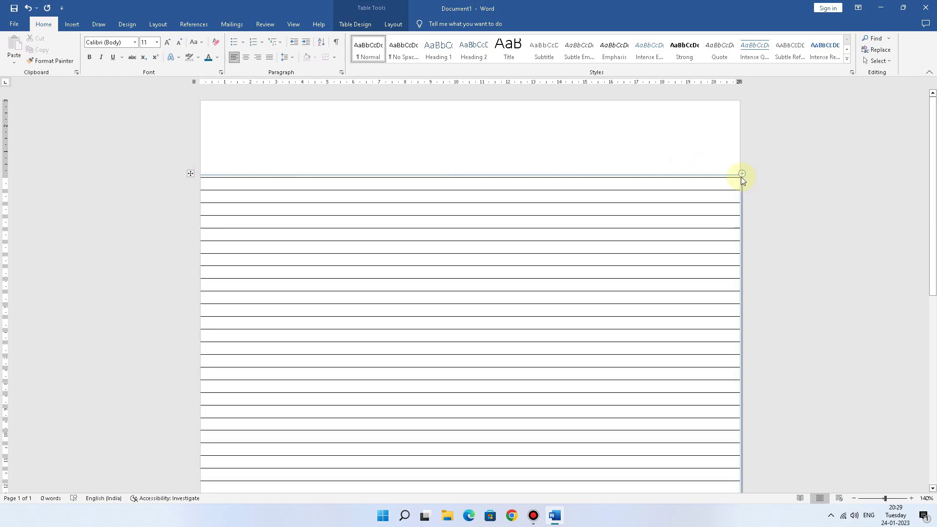
pyautogui.moveTo(732, 175); pyautogui.dragTo(735, 175)
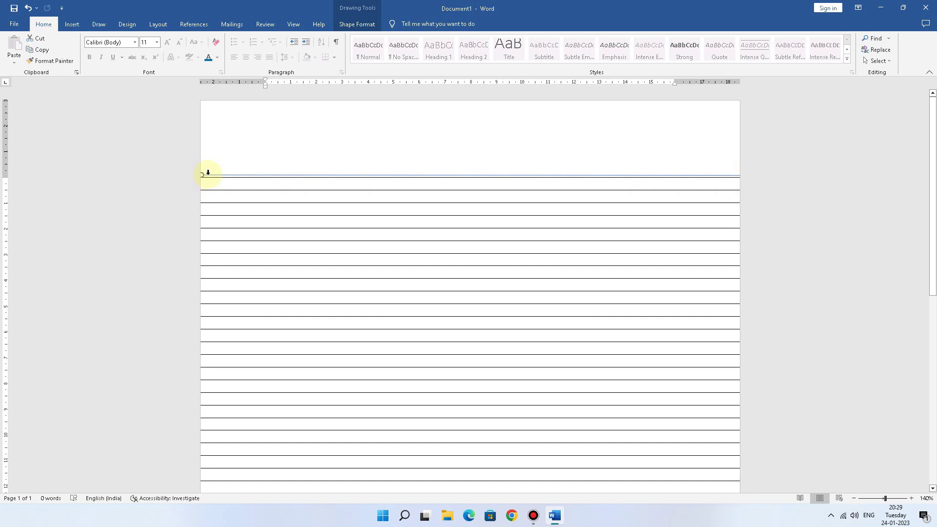
pyautogui.moveTo(210, 176); pyautogui.dragTo(204, 175)
pyautogui.click(819, 202)
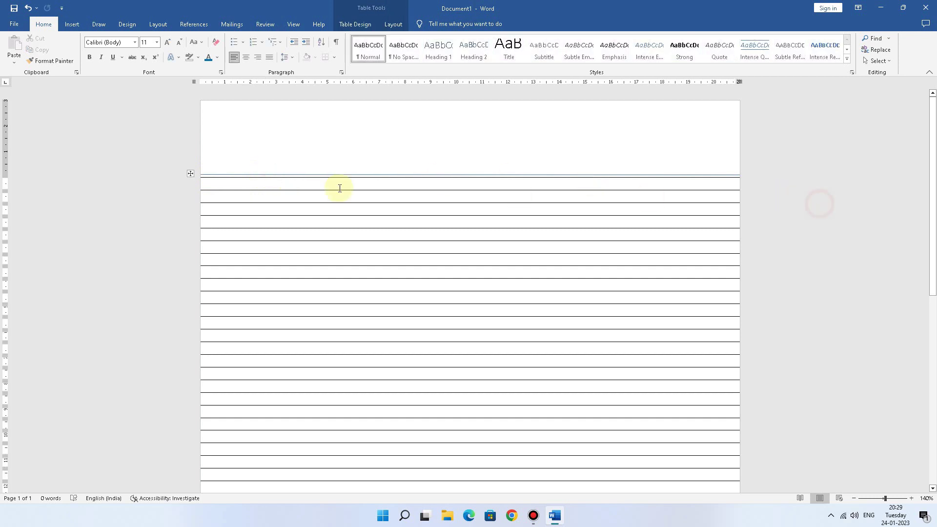
# Step: Apply the red line style from the Shape Styles gallery to the header rule
pyautogui.click(284, 176)
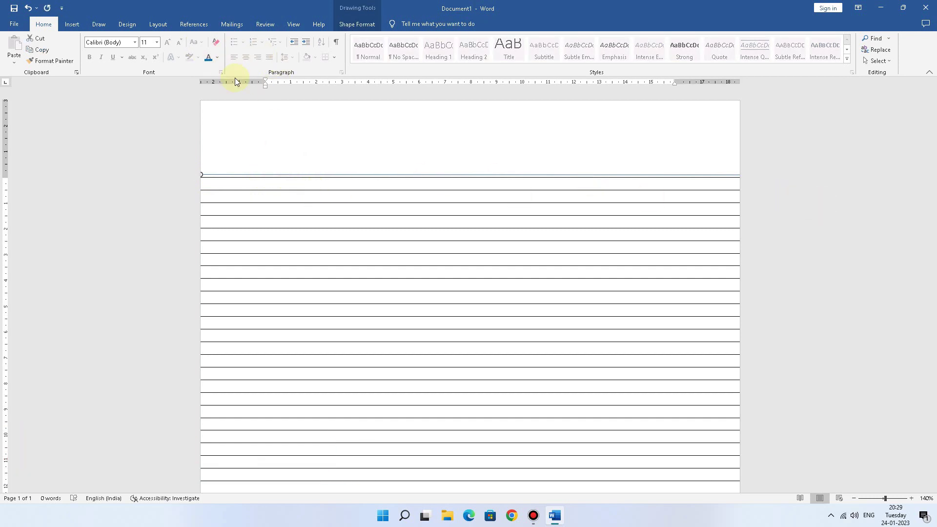
pyautogui.click(358, 24)
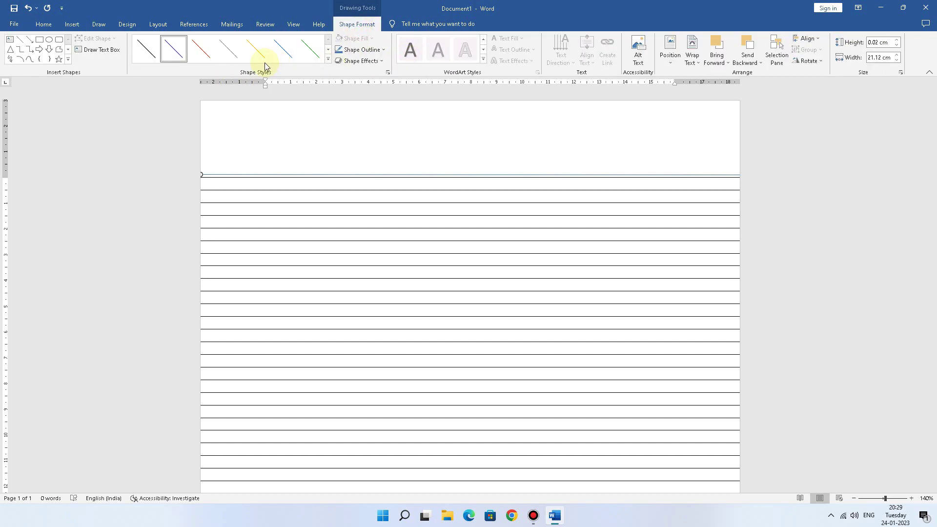
pyautogui.click(200, 58)
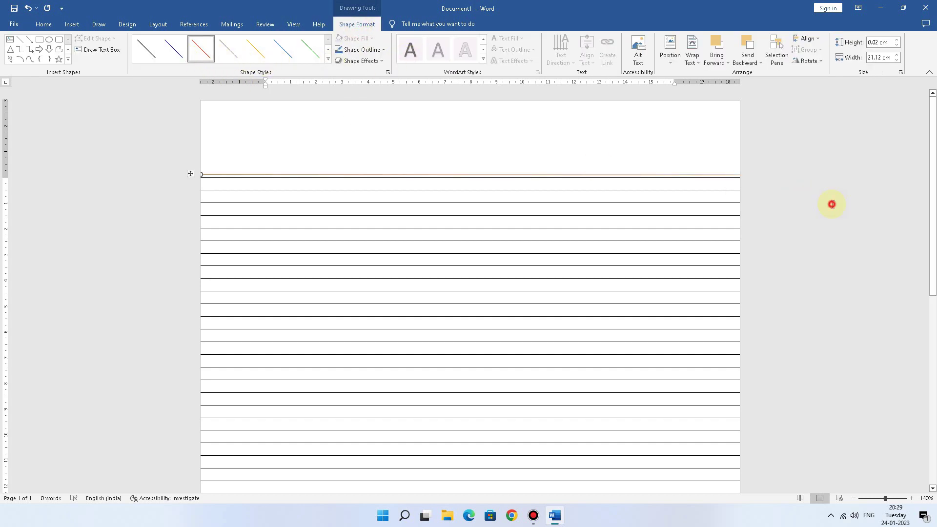
pyautogui.click(259, 178)
pyautogui.keyDown('ctrl'); pyautogui.scroll(-2, 284, 222); pyautogui.keyUp('ctrl')
pyautogui.keyDown('ctrl'); pyautogui.scroll(-4, 285, 222); pyautogui.keyUp('ctrl')
# Step: Select the 21.12 cm header rule and bring up its Shape Outline colour choices
pyautogui.keyDown('ctrl'); pyautogui.scroll(-1, 284, 222); pyautogui.keyUp('ctrl')
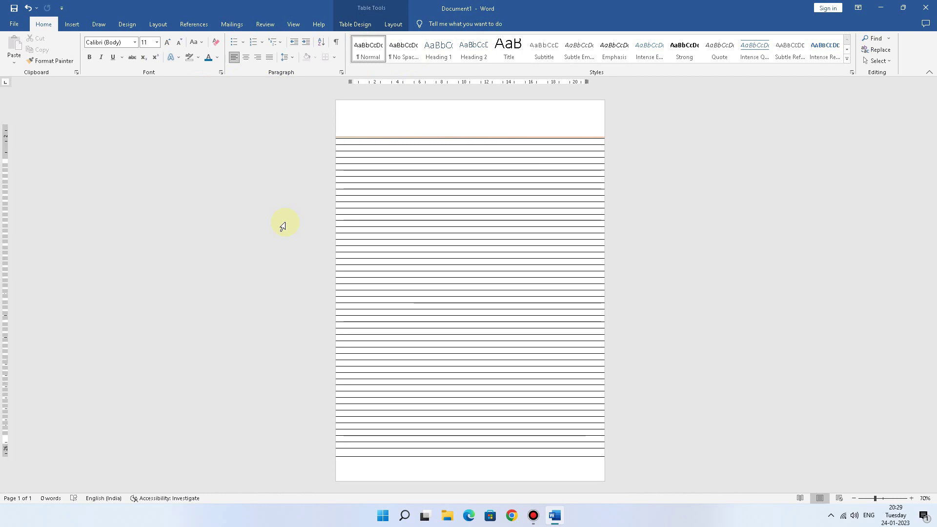
pyautogui.keyDown('ctrl'); pyautogui.scroll(2, 284, 225); pyautogui.keyUp('ctrl')
pyautogui.keyDown('ctrl'); pyautogui.scroll(2, 284, 225); pyautogui.keyUp('ctrl')
pyautogui.keyDown('ctrl'); pyautogui.scroll(4, 284, 226); pyautogui.keyUp('ctrl')
pyautogui.keyDown('ctrl'); pyautogui.scroll(2, 285, 225); pyautogui.keyUp('ctrl')
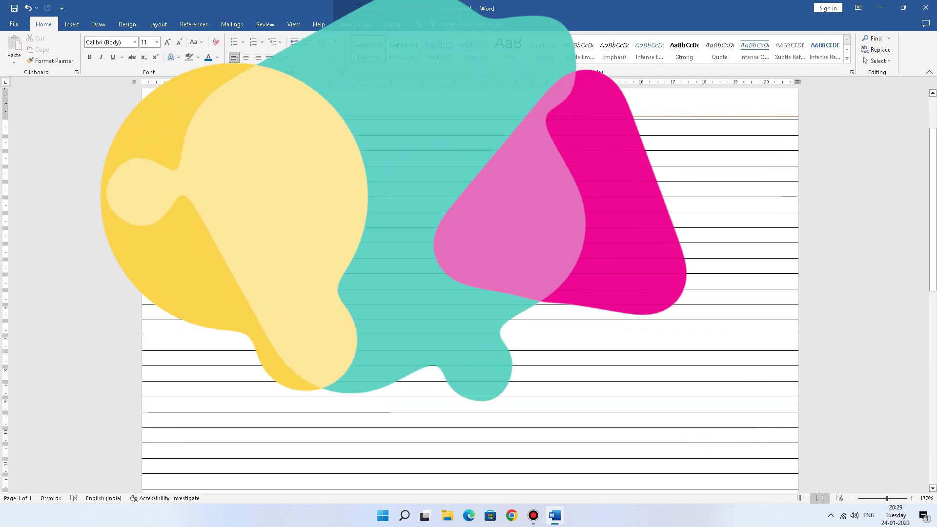
pyautogui.keyDown('ctrl'); pyautogui.scroll(7, 285, 225); pyautogui.keyUp('ctrl')
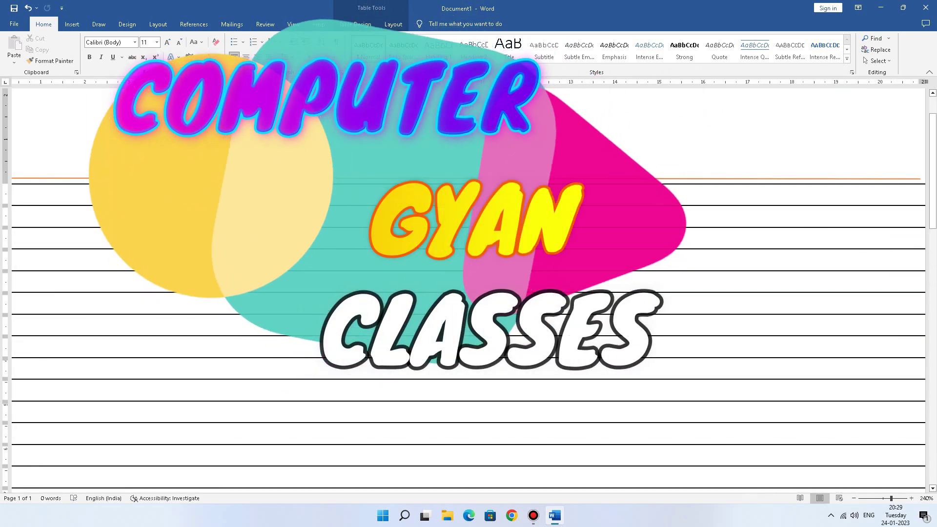
pyautogui.click(347, 179)
pyautogui.click(347, 24)
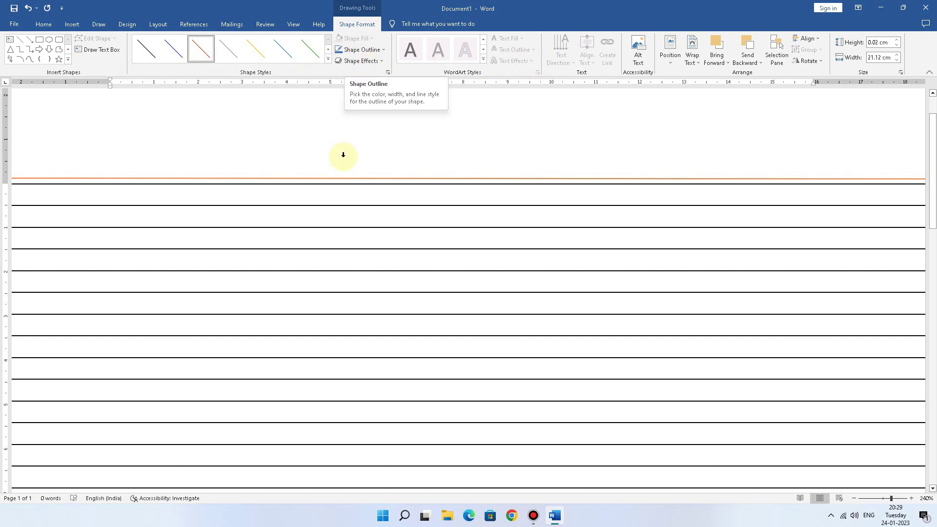
pyautogui.click(361, 49)
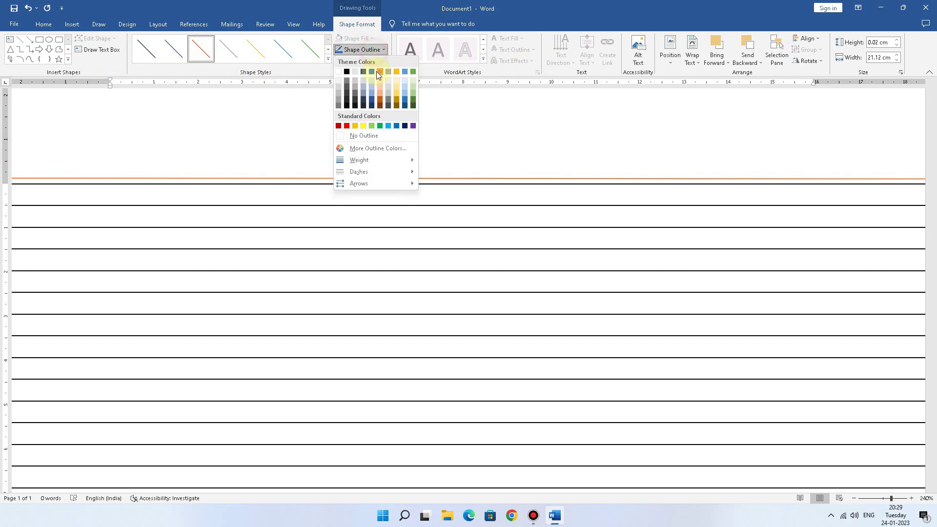
# Step: Set the header rule's outline colour to red
pyautogui.click(347, 125)
pyautogui.keyDown('ctrl'); pyautogui.scroll(-6, 301, 213); pyautogui.keyUp('ctrl')
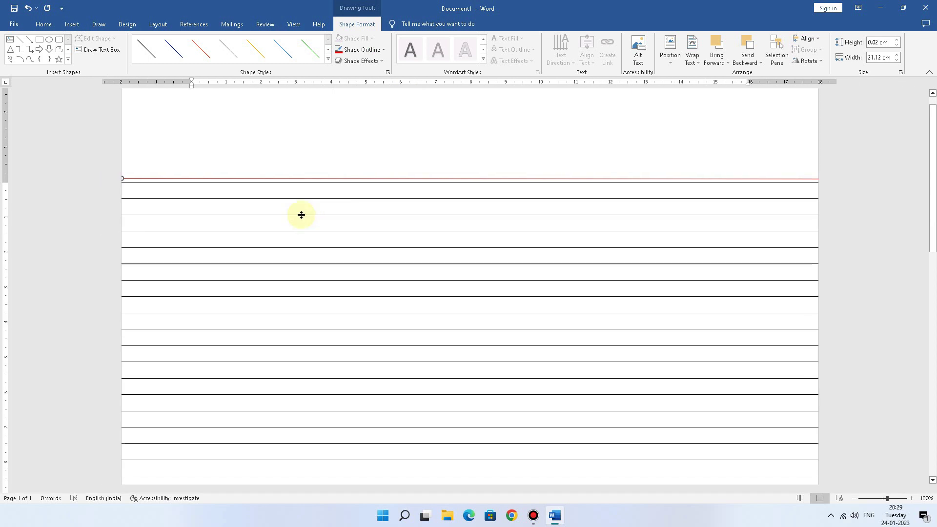
pyautogui.keyDown('ctrl'); pyautogui.scroll(2, 302, 216); pyautogui.keyUp('ctrl')
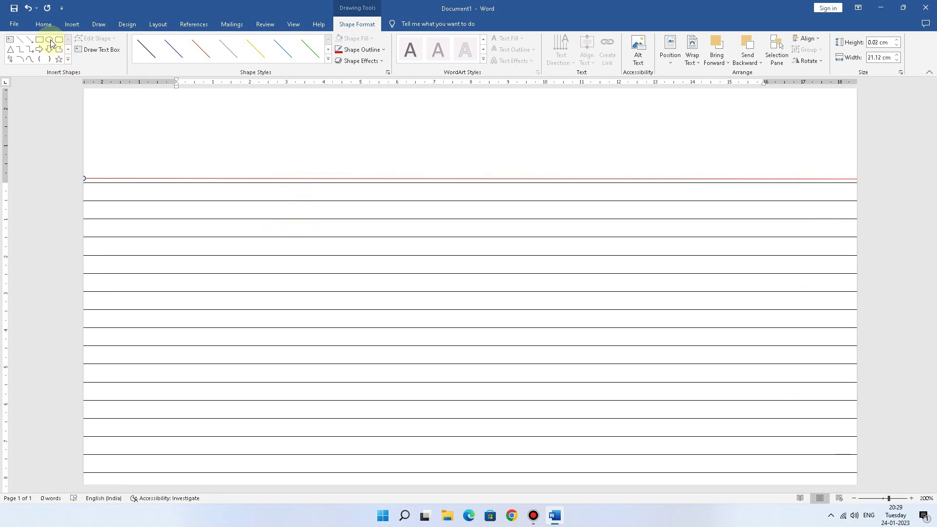
# Step: Draw a vertical line from top to bottom of the page near the left edge
pyautogui.click(20, 44)
pyautogui.keyDown('ctrl'); pyautogui.scroll(-1, 174, 188); pyautogui.keyUp('ctrl')
pyautogui.keyDown('ctrl'); pyautogui.scroll(-2, 190, 157); pyautogui.keyUp('ctrl')
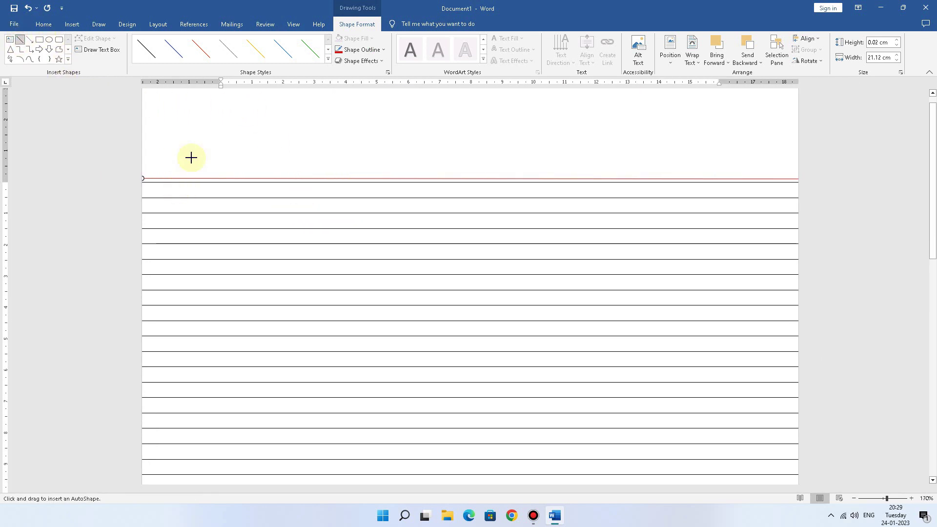
pyautogui.keyDown('ctrl'); pyautogui.scroll(-4, 215, 141); pyautogui.keyUp('ctrl')
pyautogui.keyDown('ctrl'); pyautogui.scroll(-7, 222, 149); pyautogui.keyUp('ctrl')
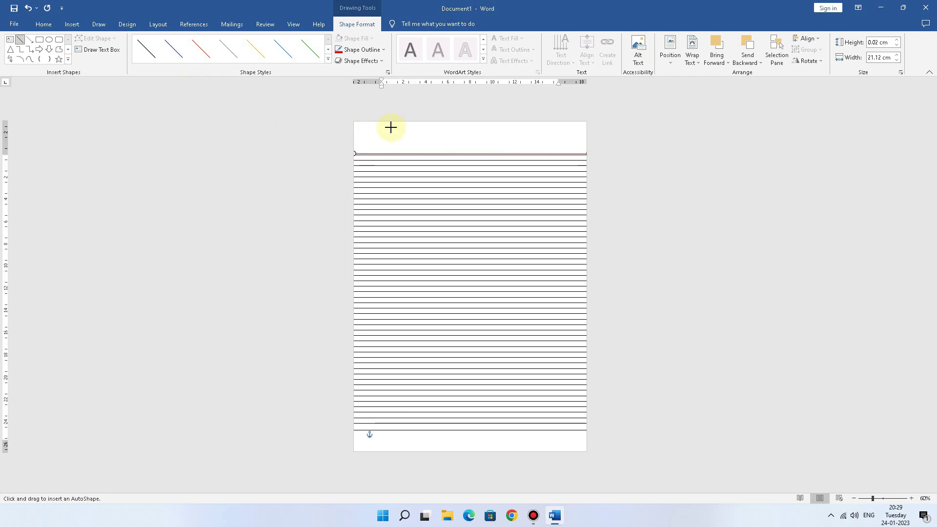
pyautogui.moveTo(386, 122); pyautogui.dragTo(383, 455)
# Step: Straighten the 30.32 cm margin line to exactly vertical and nudge it slightly left
pyautogui.keyDown('ctrl'); pyautogui.scroll(4, 385, 424); pyautogui.keyUp('ctrl')
pyautogui.scroll(-3, 386, 416)
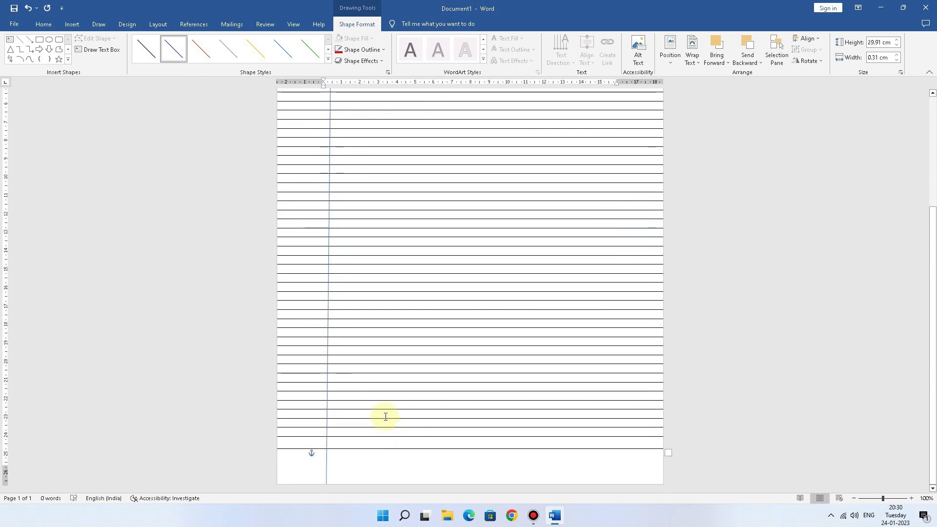
pyautogui.scroll(3, 363, 457)
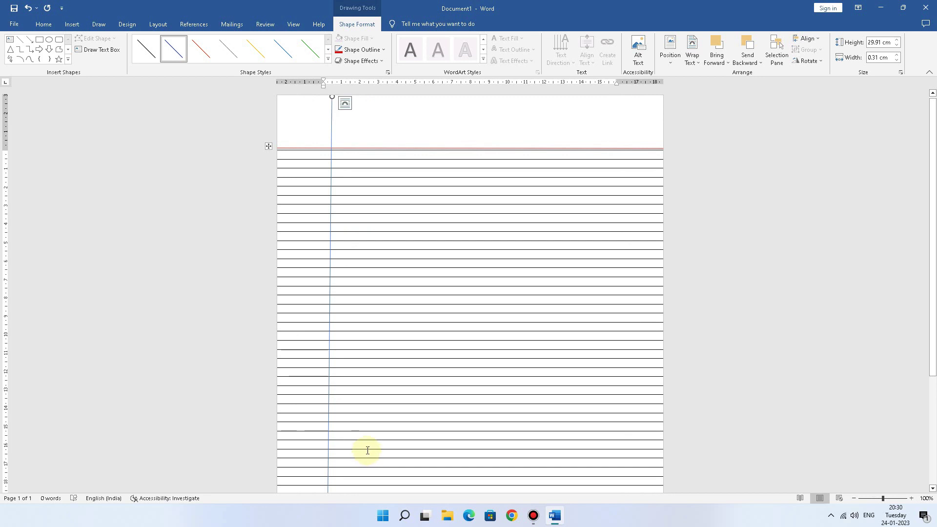
pyautogui.keyDown('ctrl'); pyautogui.scroll(1, 368, 450); pyautogui.keyUp('ctrl')
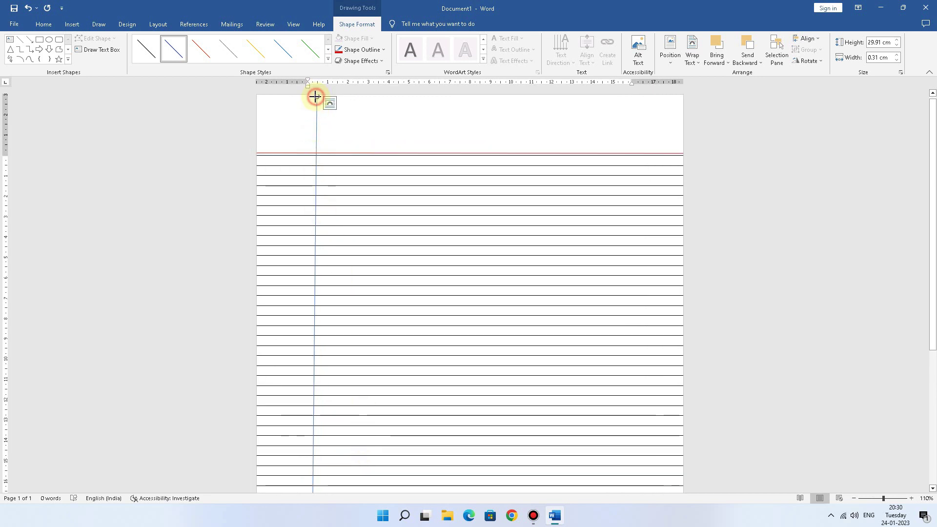
pyautogui.moveTo(314, 97); pyautogui.dragTo(311, 98)
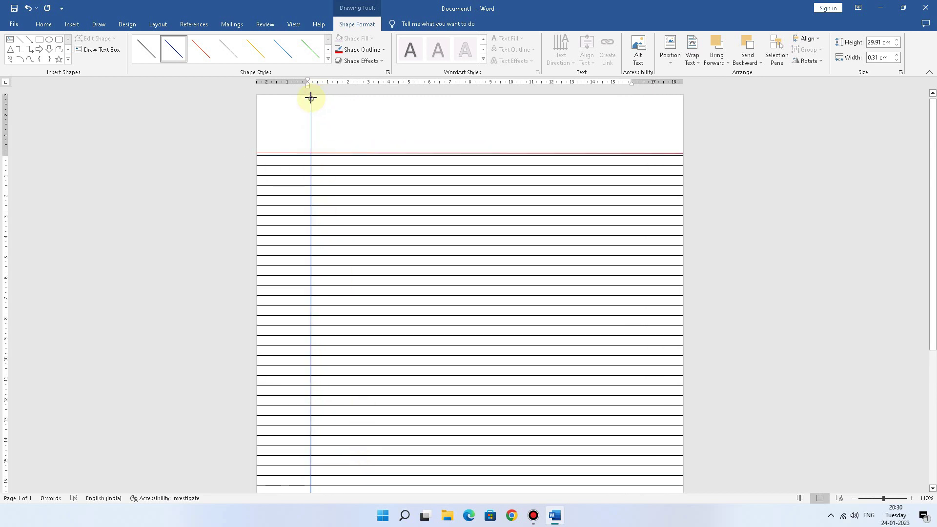
pyautogui.scroll(1, 311, 93)
pyautogui.moveTo(312, 91); pyautogui.dragTo(310, 85)
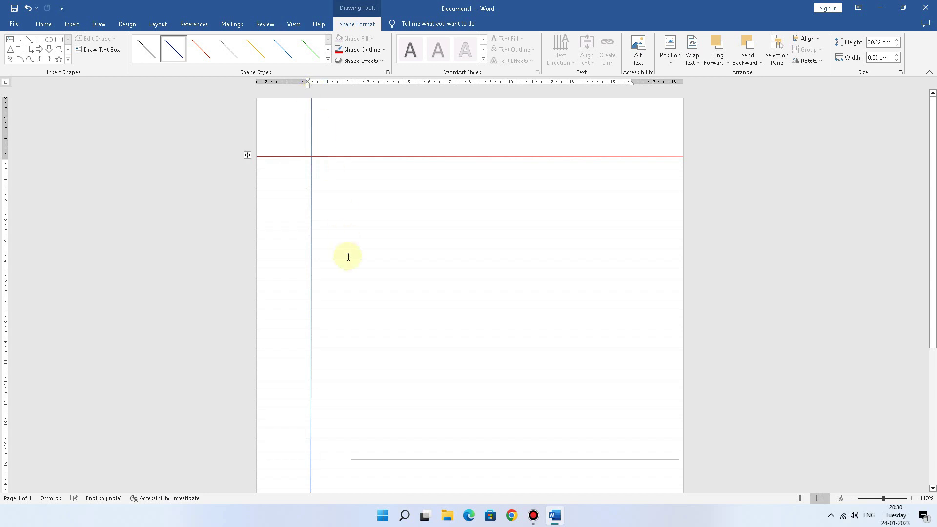
pyautogui.scroll(-5, 344, 255)
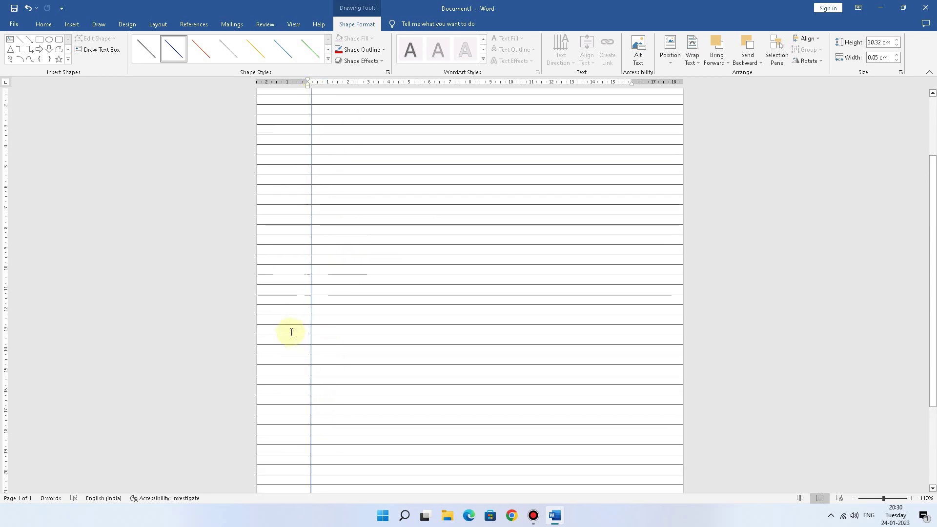
pyautogui.scroll(2, 293, 328)
pyautogui.scroll(3, 295, 328)
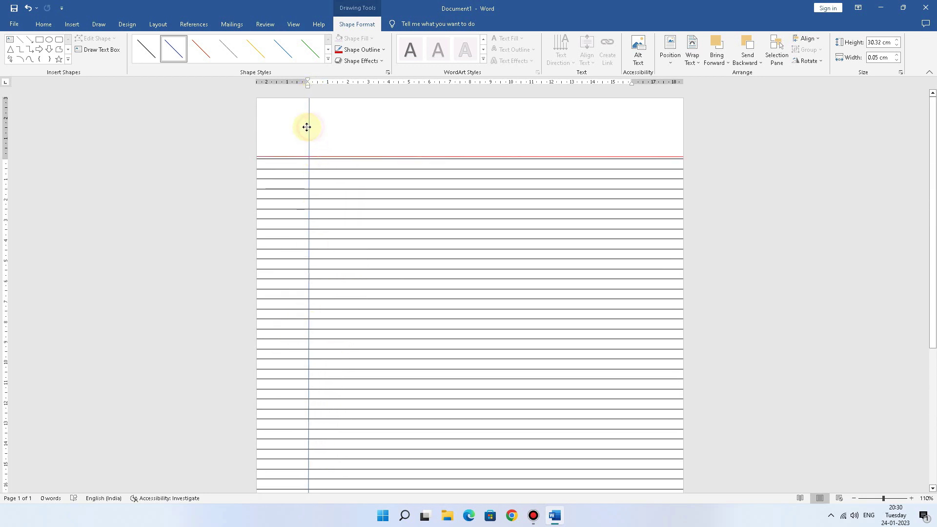
pyautogui.moveTo(310, 128); pyautogui.dragTo(307, 127)
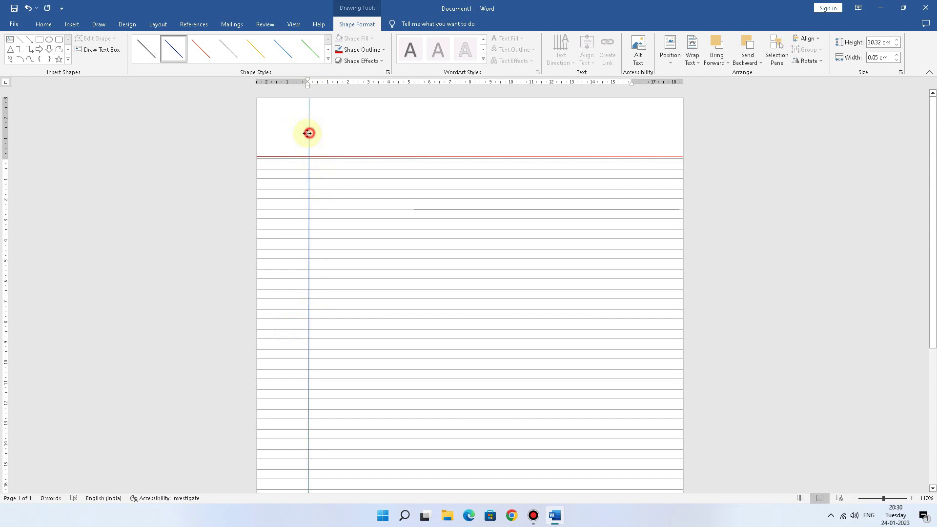
pyautogui.click(308, 133)
# Step: Copy the vertical margin line and open the right-click menus on the page
pyautogui.rightClick(308, 132)
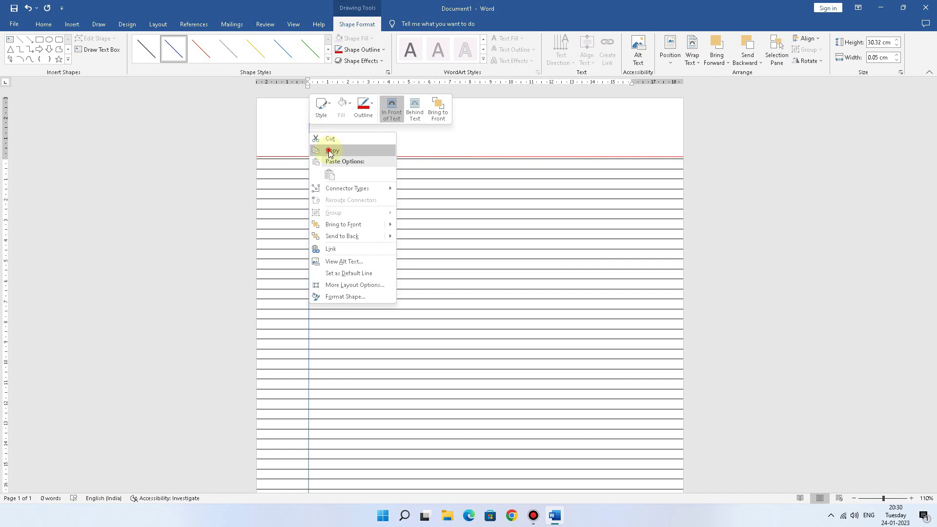
pyautogui.click(328, 149)
pyautogui.hotkey('ctrl', 'a')
pyautogui.rightClick(326, 135)
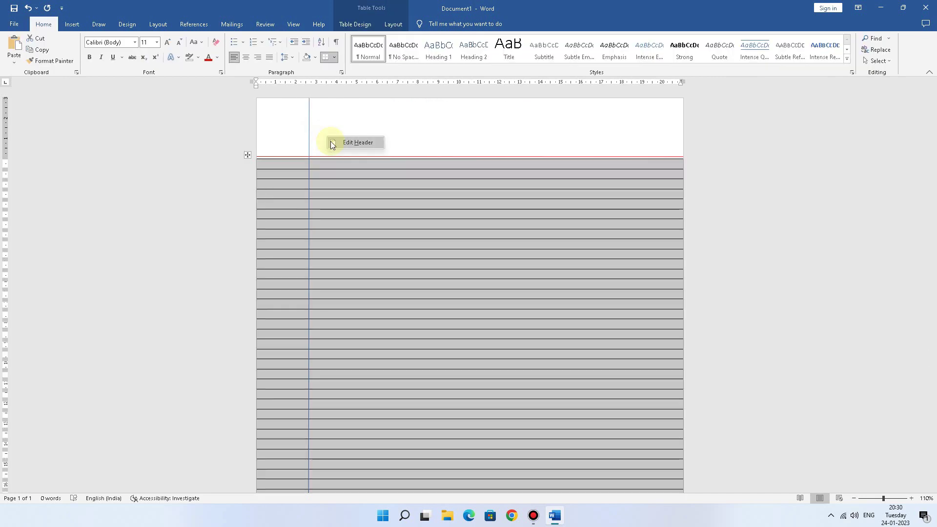
pyautogui.rightClick(345, 171)
pyautogui.click(361, 228)
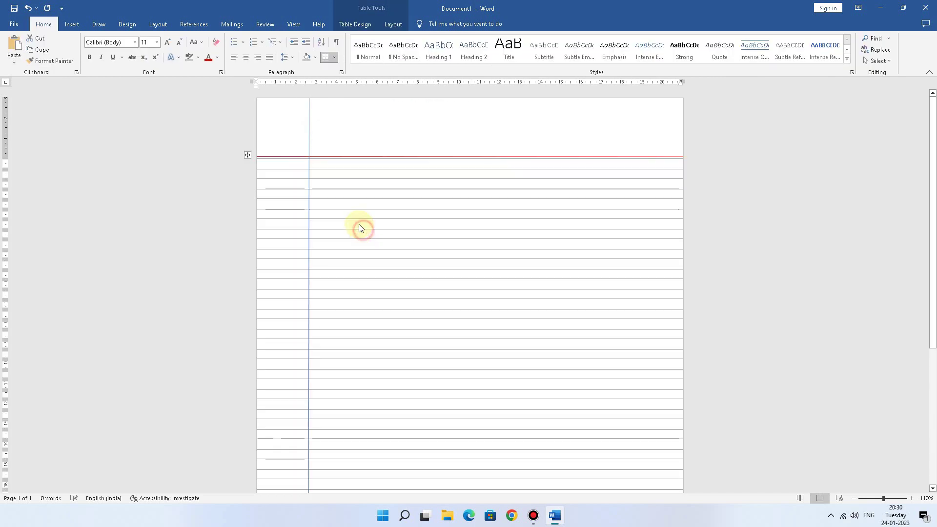
pyautogui.rightClick(326, 137)
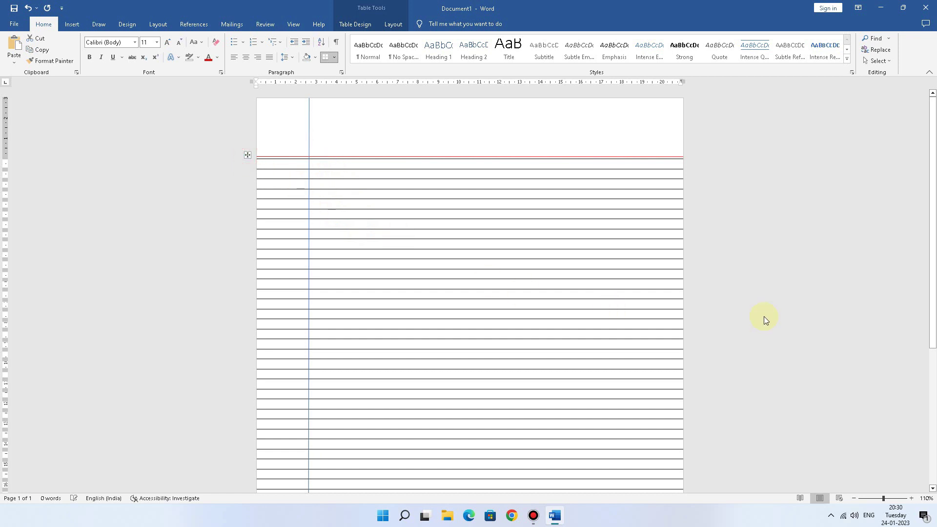
pyautogui.moveTo(932, 223); pyautogui.dragTo(929, 293)
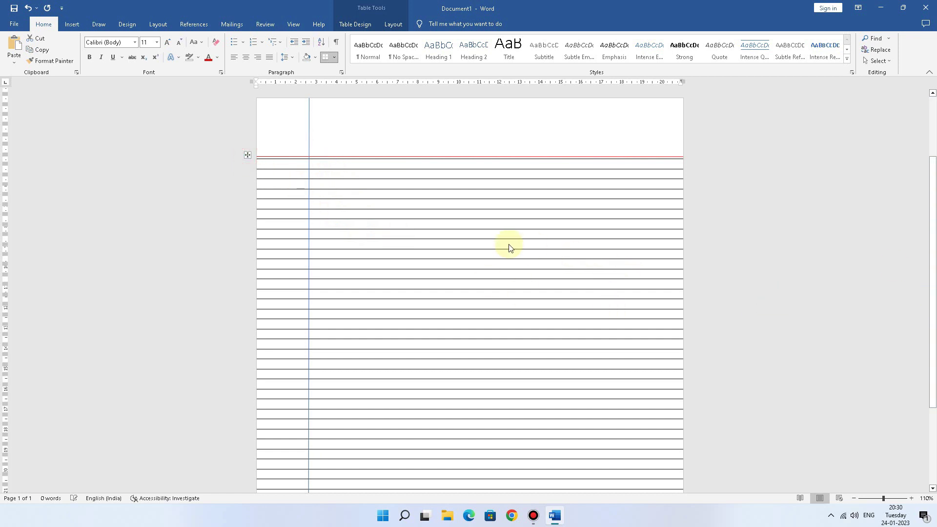
pyautogui.scroll(-2, 508, 255)
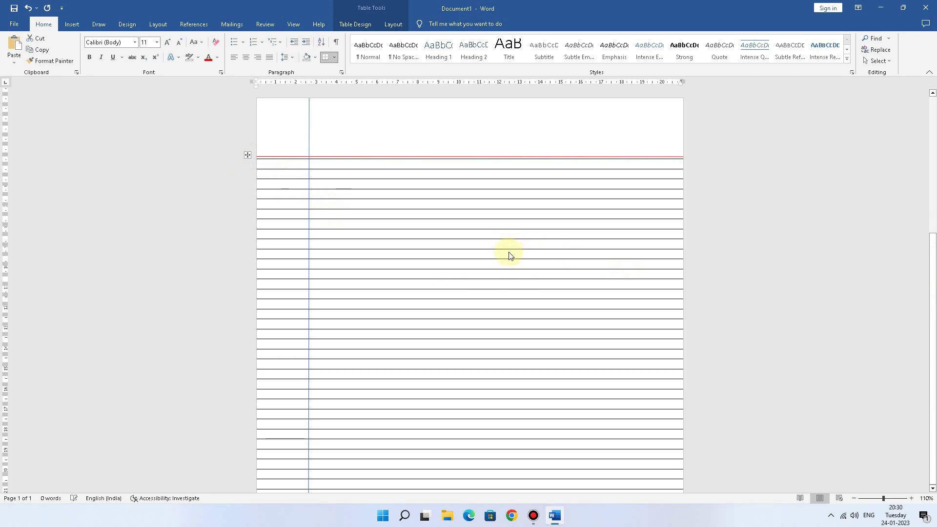
# Step: Restore the Word window, dismiss the paste options, and select the whole table with Ctrl+A
pyautogui.click(556, 518)
pyautogui.click(556, 518)
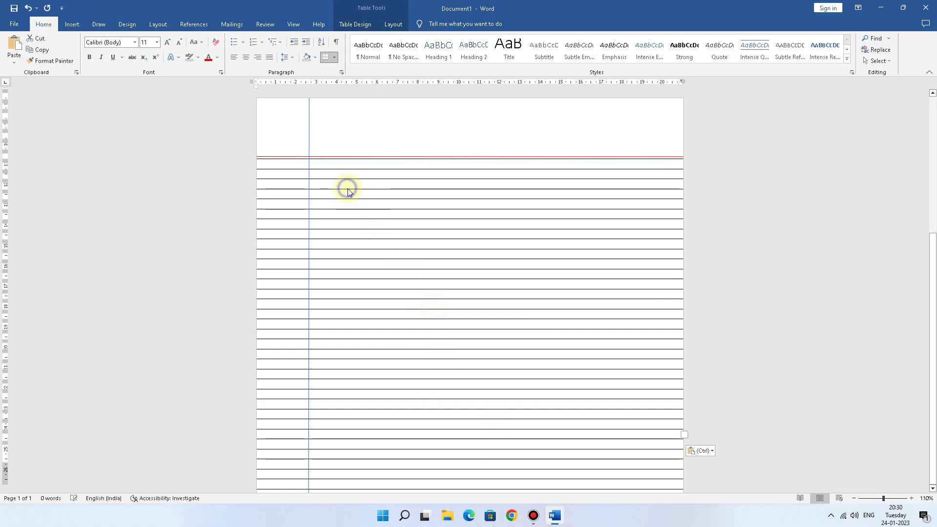
pyautogui.click(713, 451)
pyautogui.press('Escape')
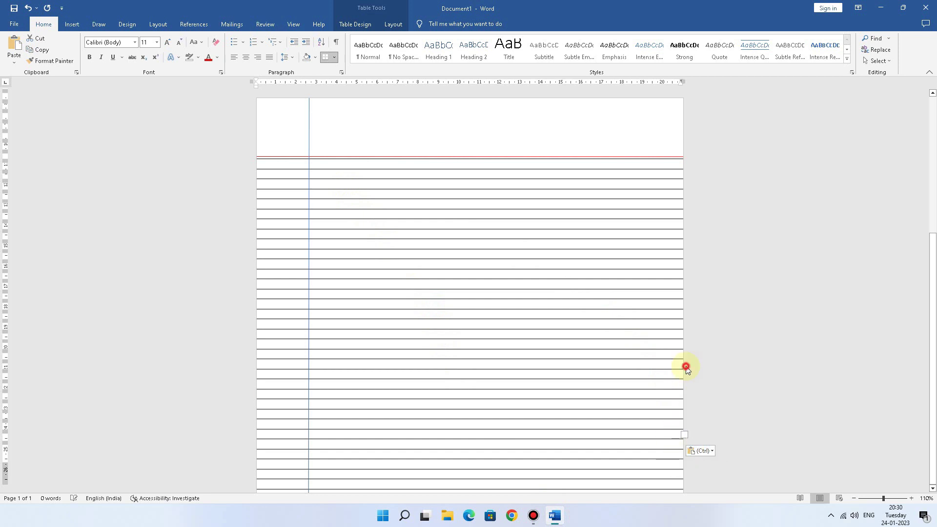
pyautogui.hotkey('ctrl', 'a')
pyautogui.scroll(3, 466, 315)
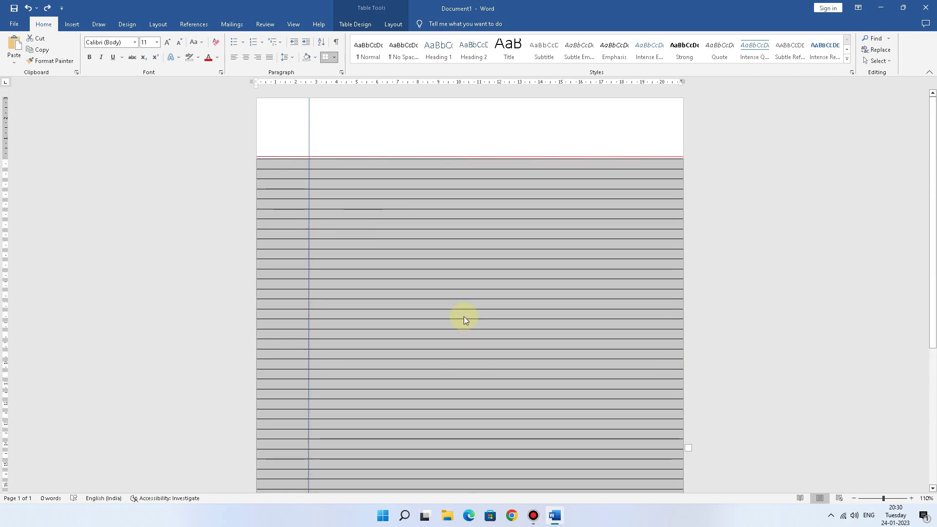
# Step: Copy and paste the vertical margin line, setting the duplicate just right of the original
pyautogui.click(310, 128)
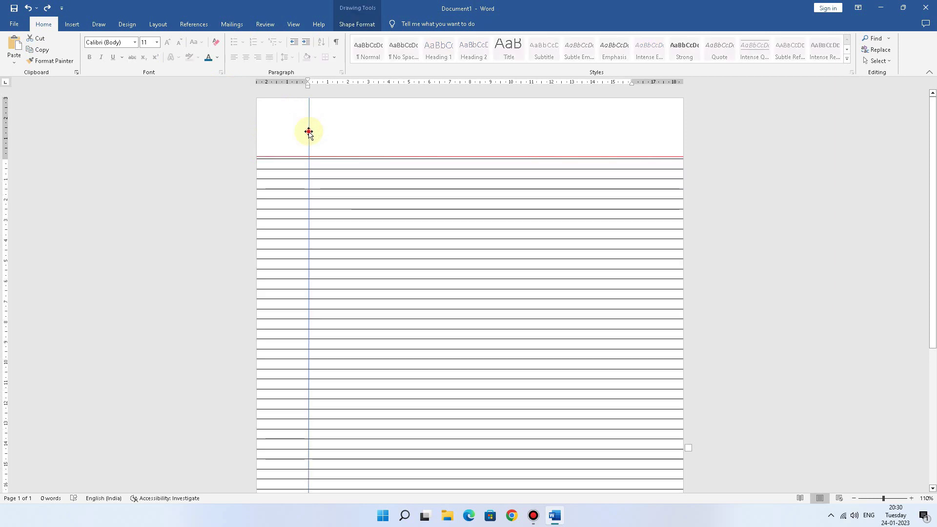
pyautogui.rightClick(309, 133)
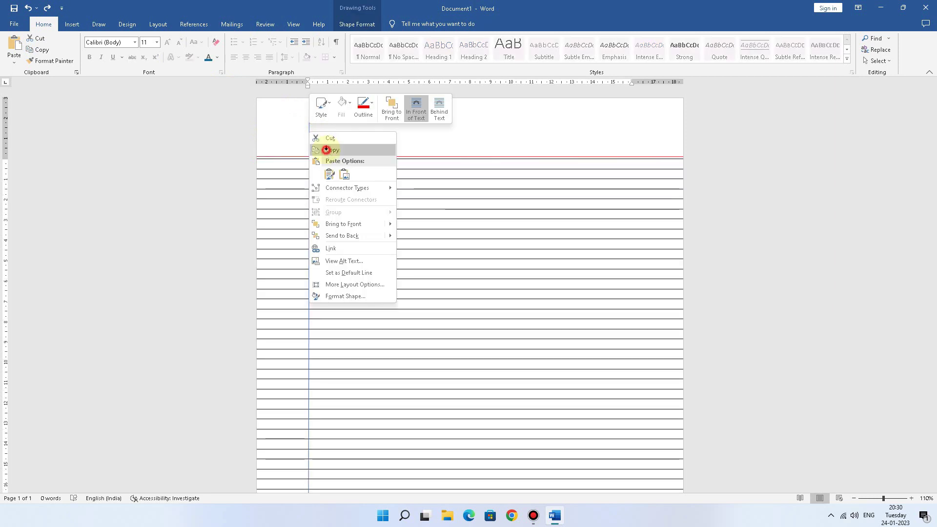
pyautogui.click(319, 149)
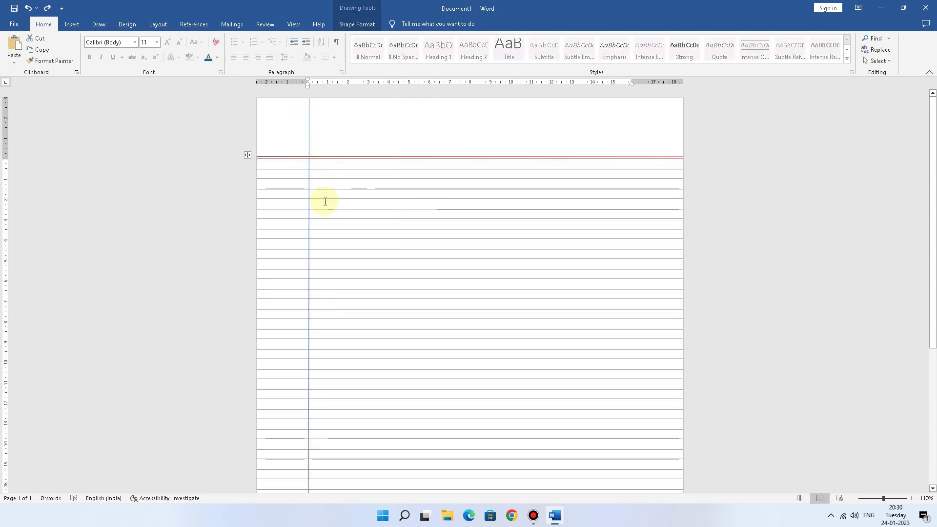
pyautogui.hotkey('ctrl', 'v')
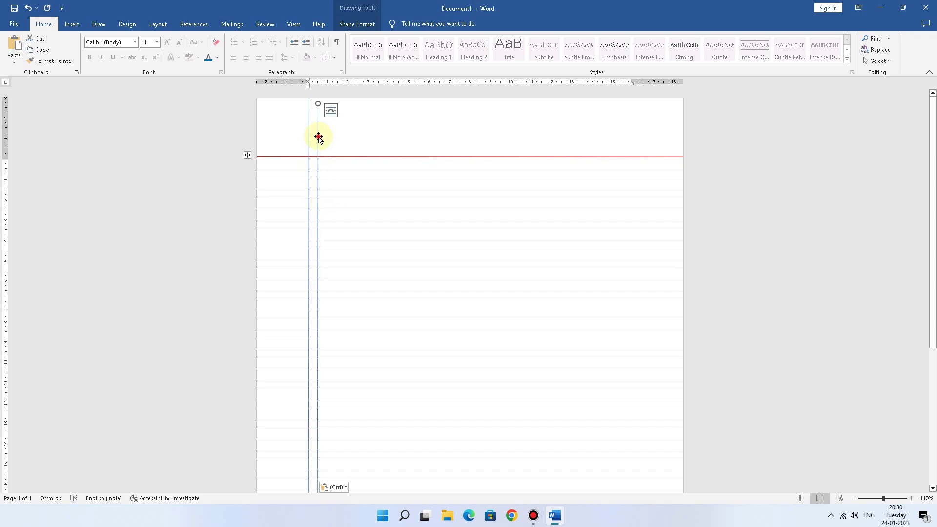
pyautogui.moveTo(317, 135); pyautogui.dragTo(313, 128)
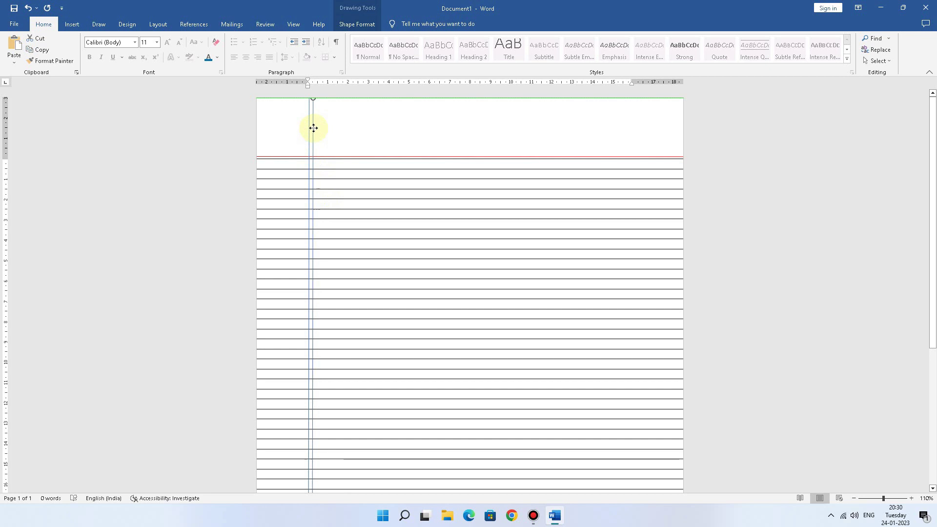
pyautogui.scroll(-5, 372, 288)
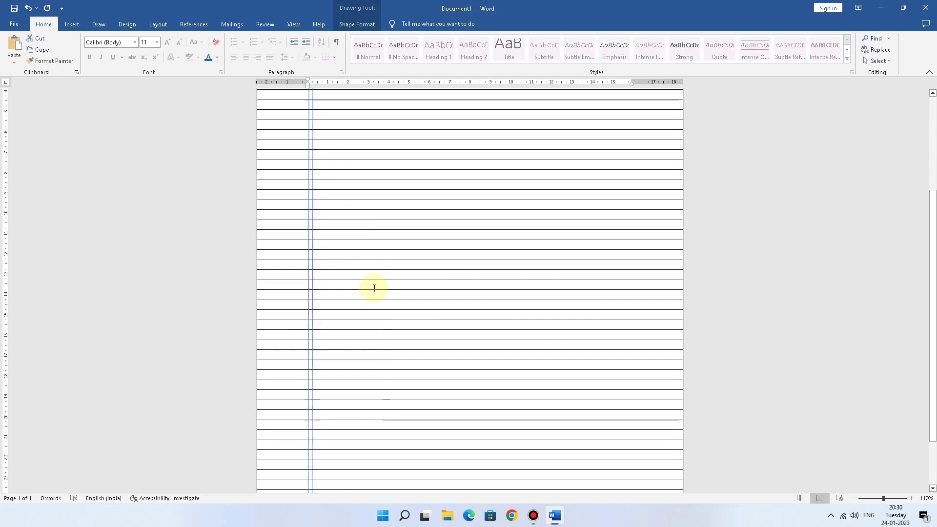
pyautogui.scroll(5, 374, 291)
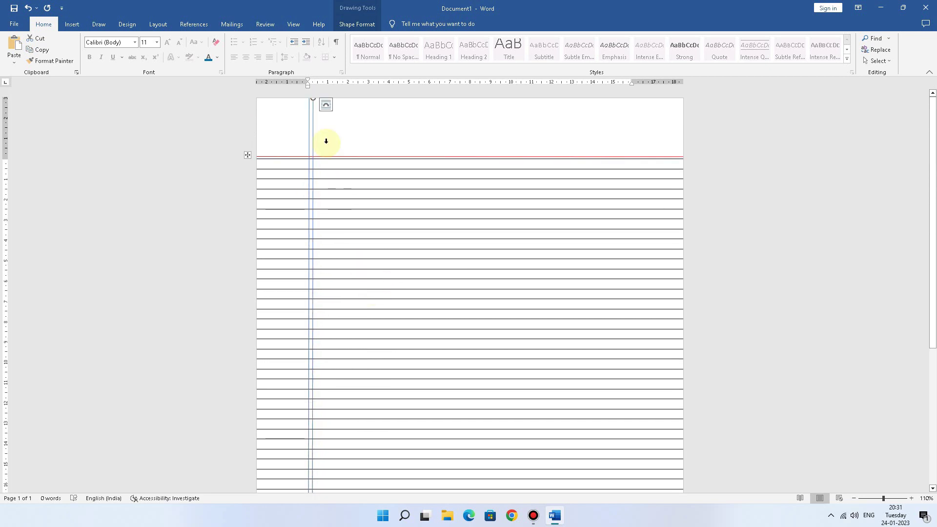
# Step: Set the vertical margin lines' outline colour to red
pyautogui.click(354, 24)
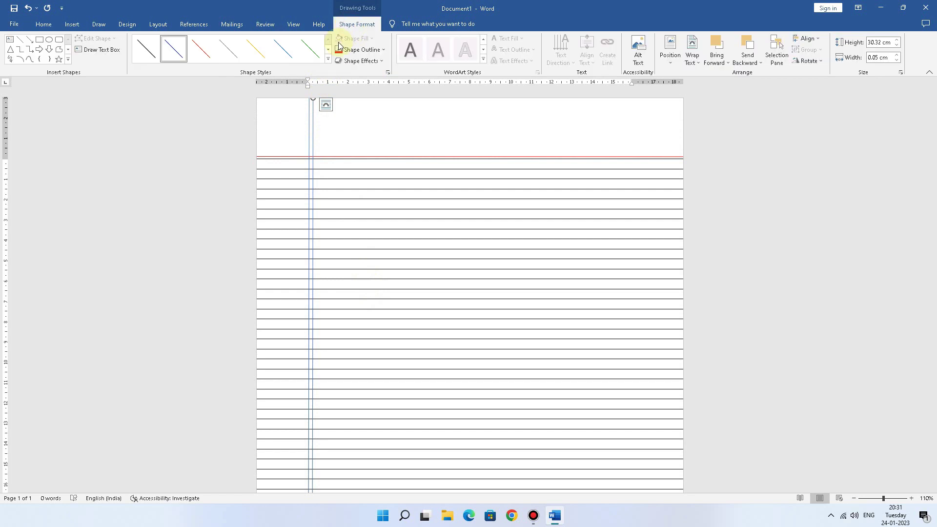
pyautogui.click(351, 50)
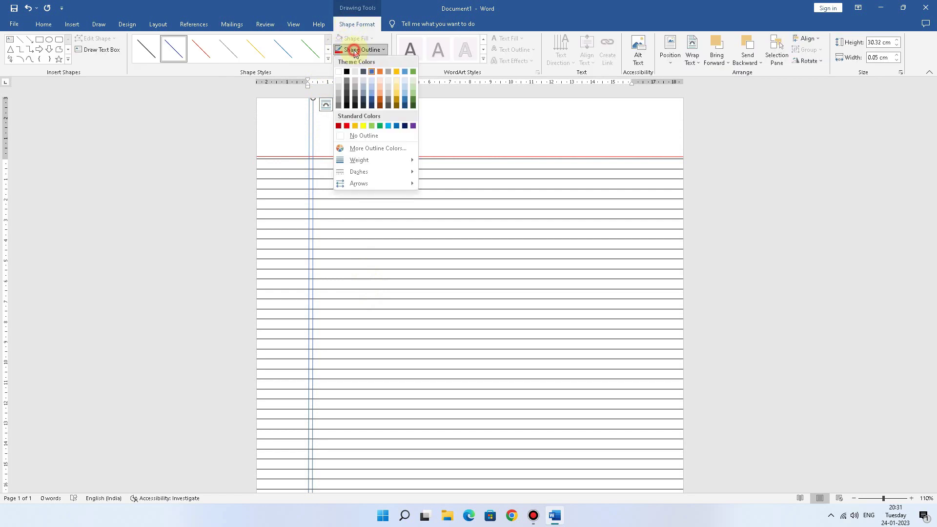
pyautogui.click(347, 125)
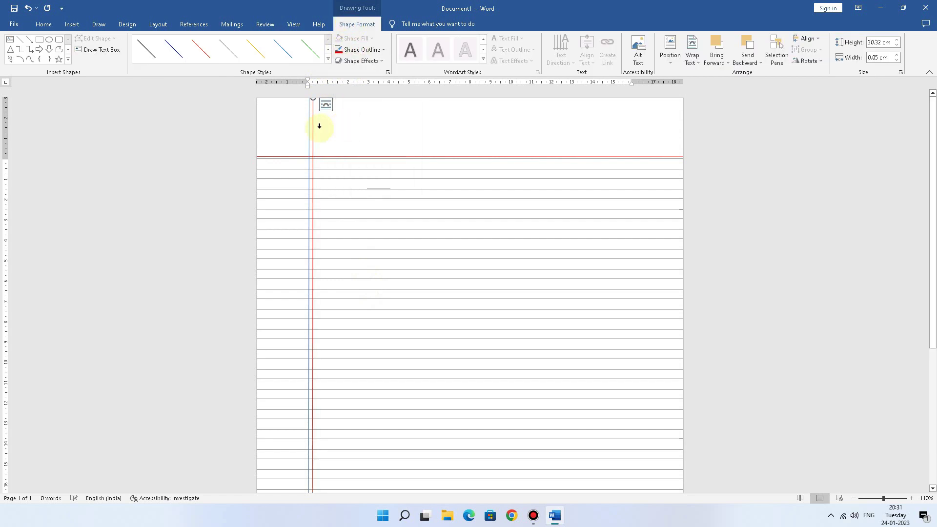
pyautogui.click(347, 51)
pyautogui.click(348, 126)
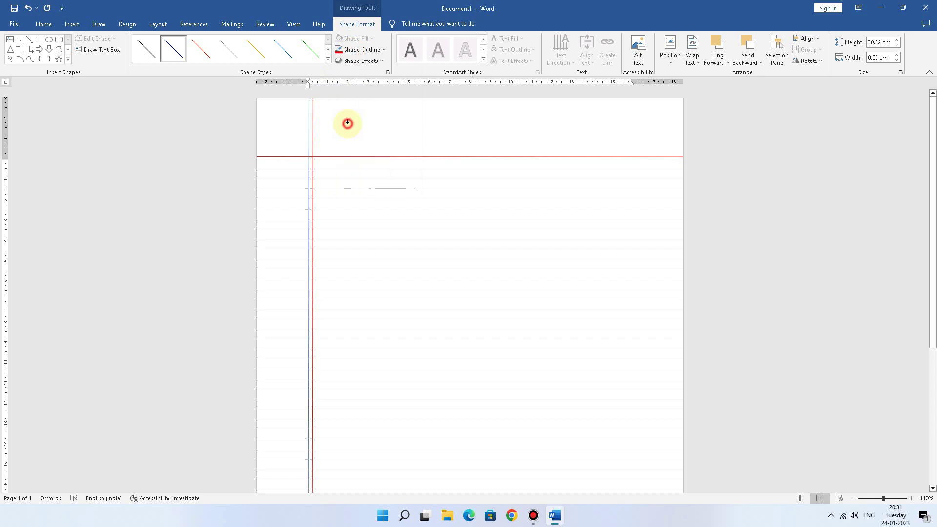
pyautogui.click(779, 203)
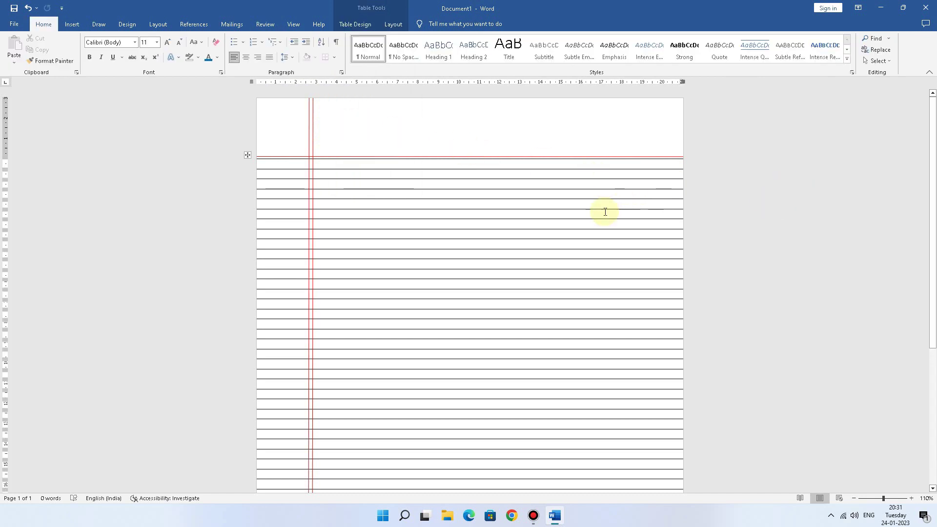
# Step: Nudge one red margin line left to tighten the double margin
pyautogui.click(313, 136)
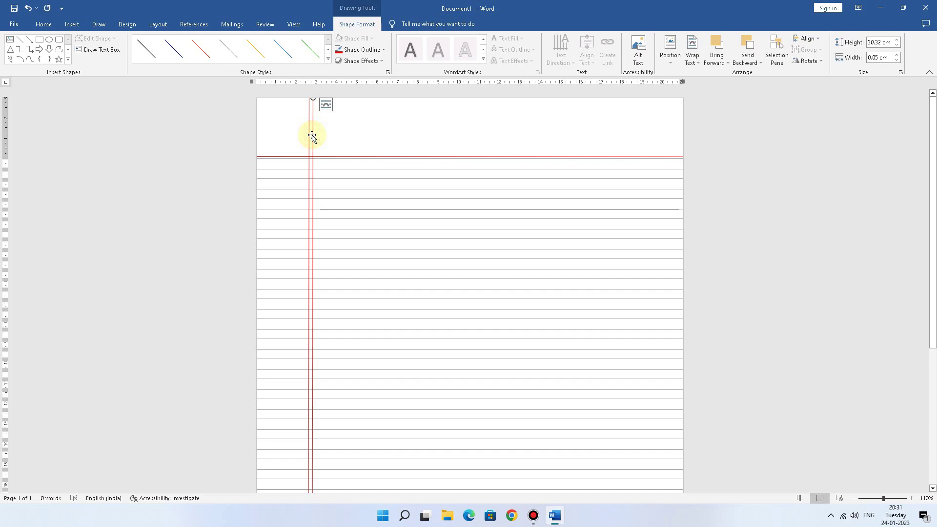
pyautogui.press('Left')
pyautogui.press('Left')
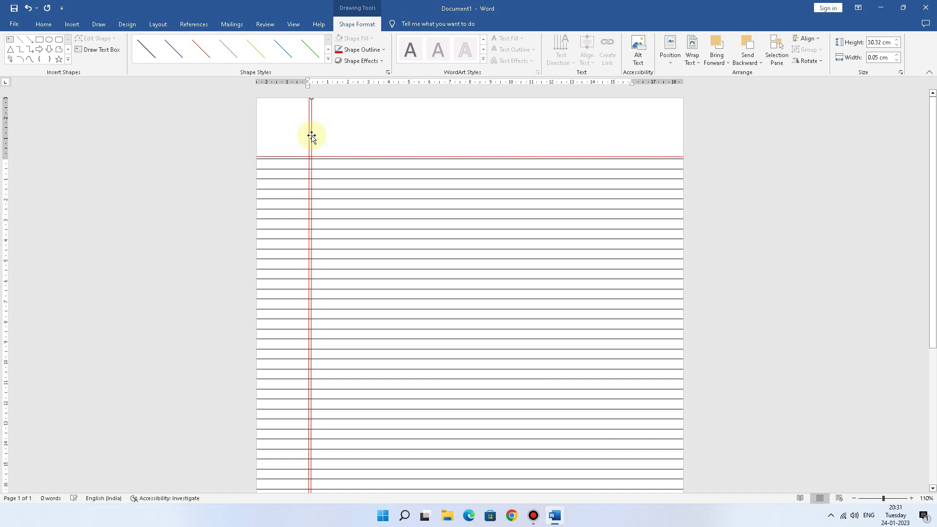
pyautogui.click(761, 209)
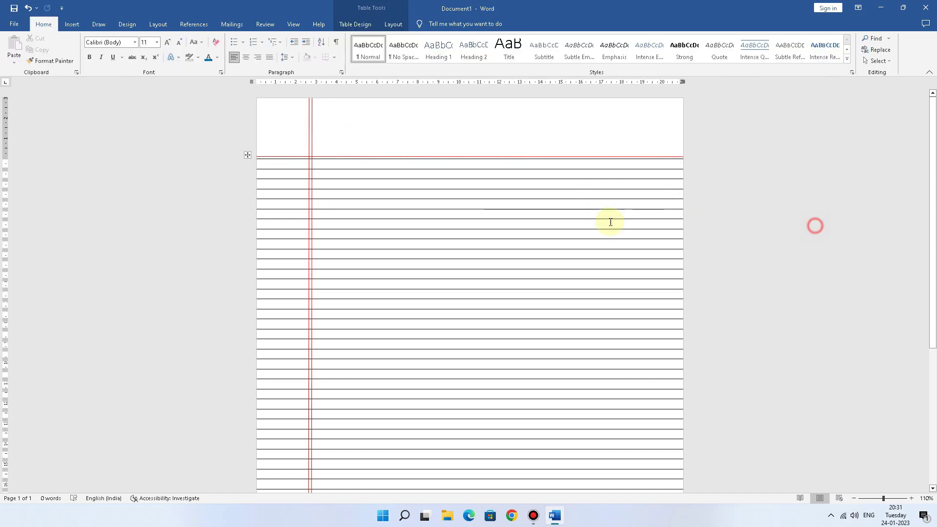
pyautogui.scroll(-3, 591, 228)
pyautogui.scroll(1, 575, 307)
# Step: Draw a rounded rectangle in the top-right corner of the header, above the red line
pyautogui.scroll(2, 576, 306)
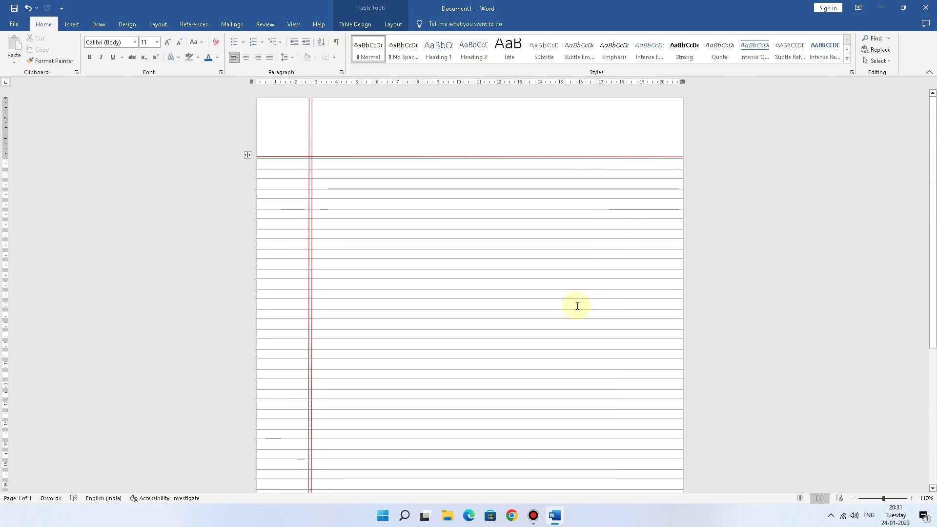
pyautogui.click(72, 24)
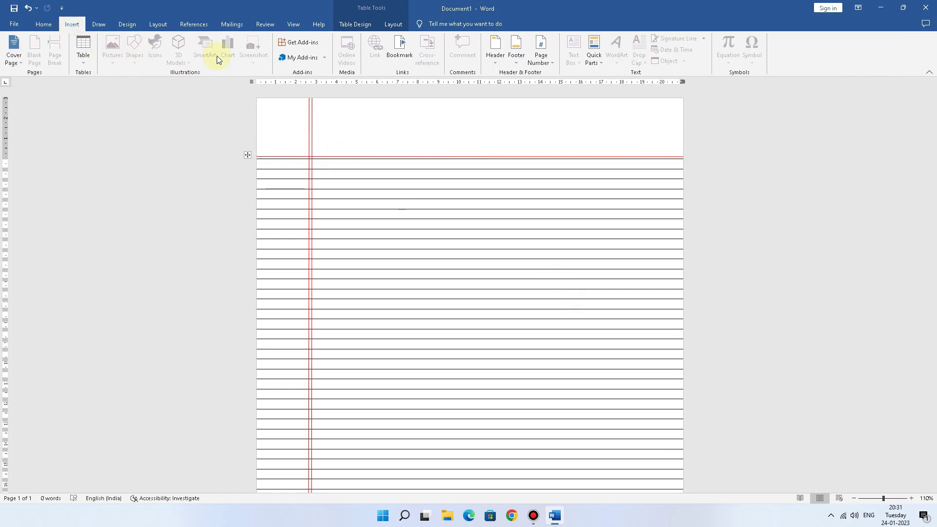
pyautogui.click(330, 151)
pyautogui.click(849, 284)
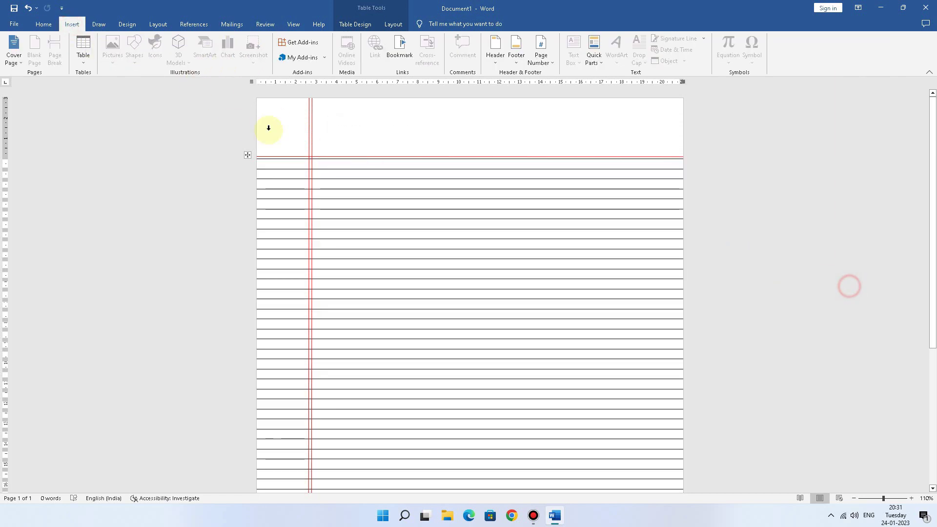
pyautogui.click(133, 58)
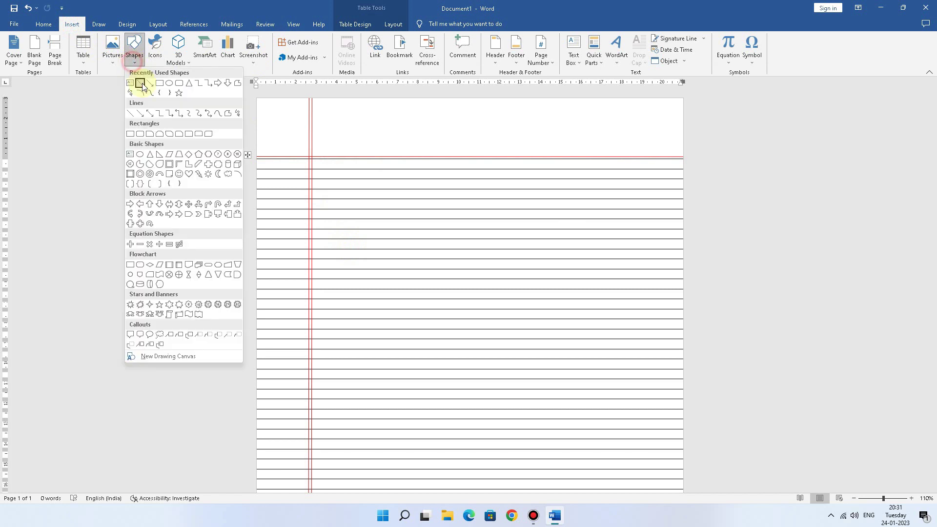
pyautogui.click(179, 86)
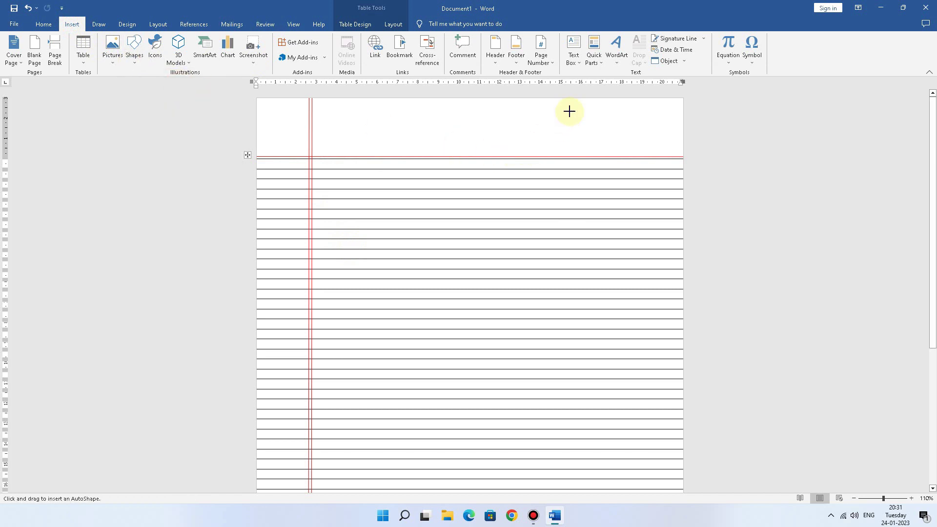
pyautogui.moveTo(538, 111)
pyautogui.mouseDown()
pyautogui.moveTo(652, 151)
pyautogui.moveTo(645, 139)
pyautogui.mouseUp()
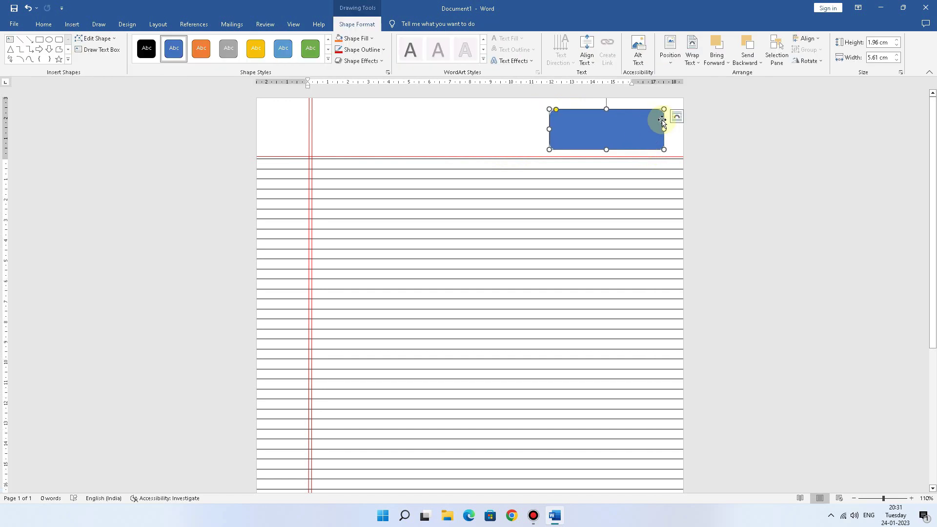
# Step: Set the rounded box to No Fill, leaving only its outline
pyautogui.click(366, 38)
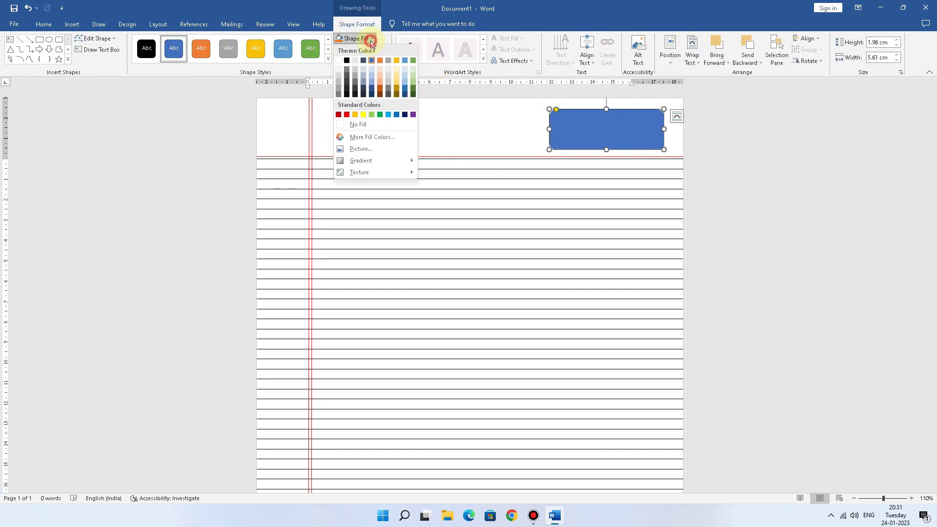
pyautogui.click(351, 125)
pyautogui.click(801, 209)
# Step: Type the label DATE inside the rounded header box in a dark theme font colour
pyautogui.hotkey('ctrl', 'a')
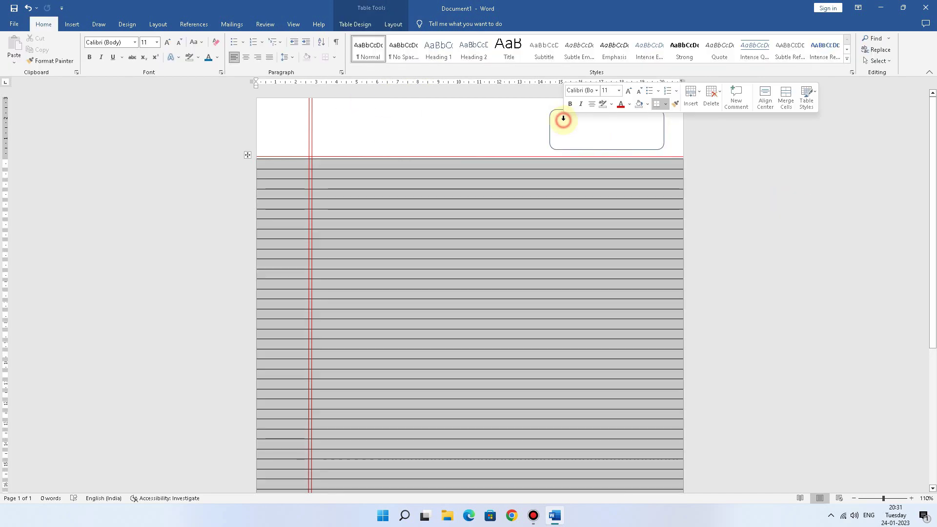
pyautogui.click(559, 114)
pyautogui.rightClick(556, 113)
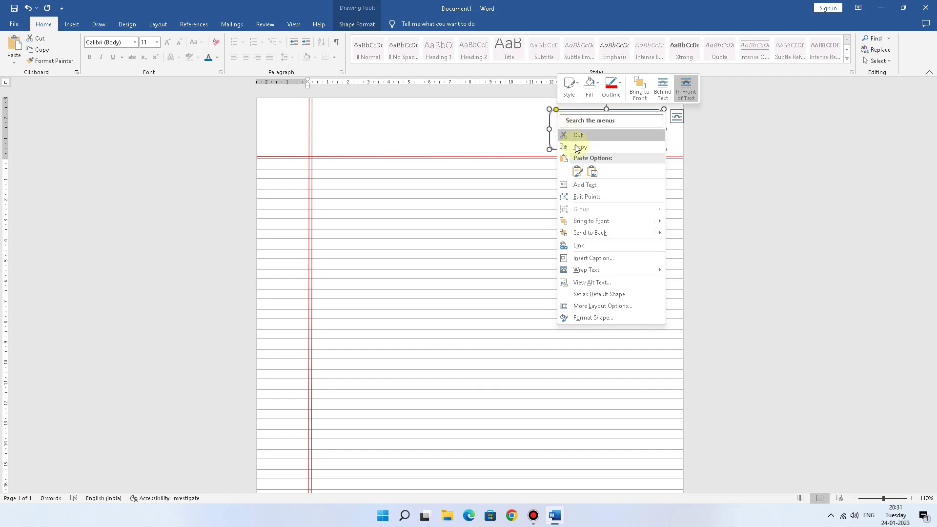
pyautogui.click(581, 185)
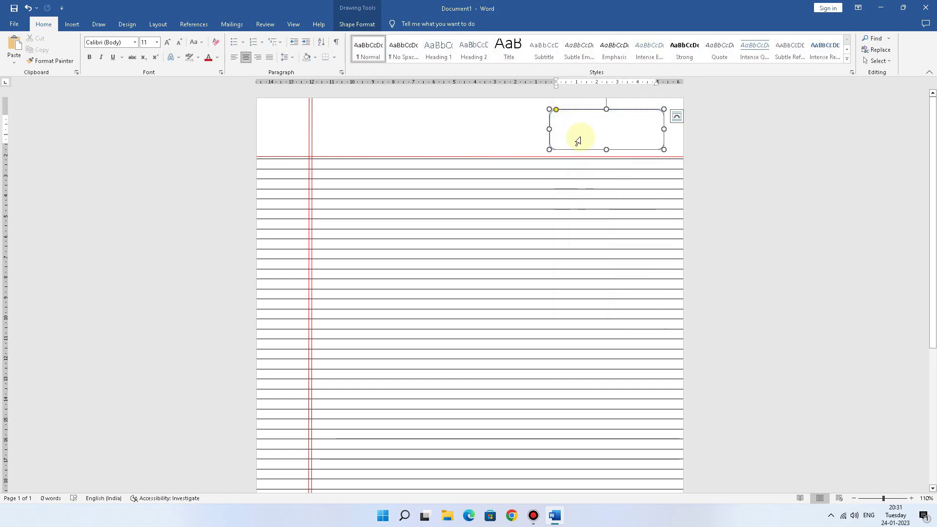
pyautogui.write('A')
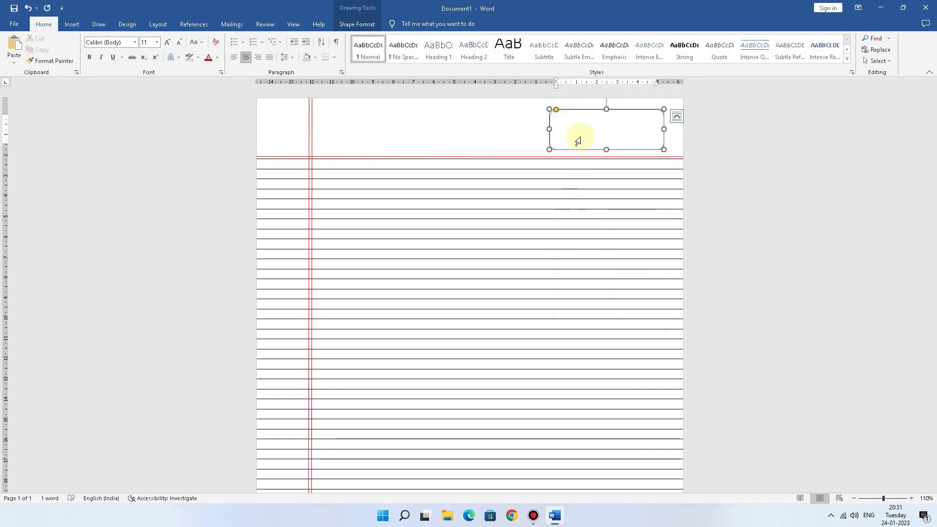
pyautogui.hotkey('ctrl', 'a')
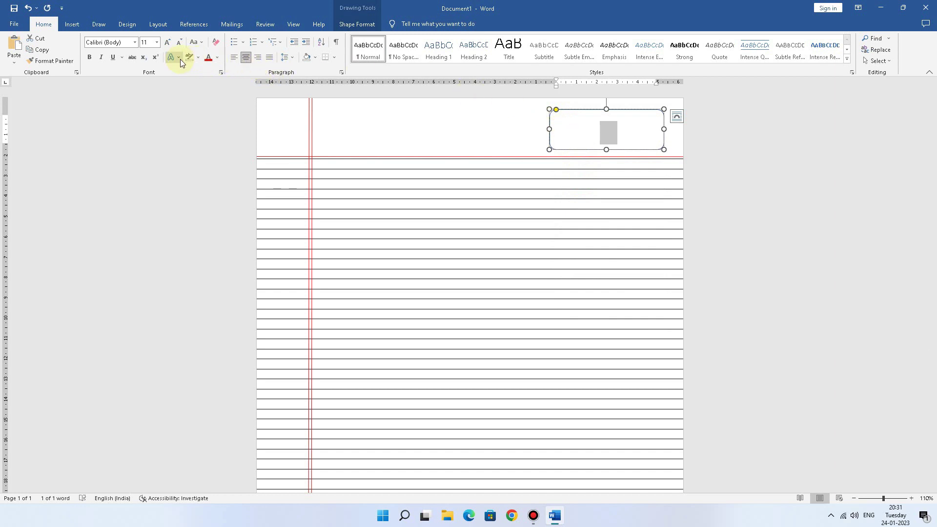
pyautogui.click(217, 59)
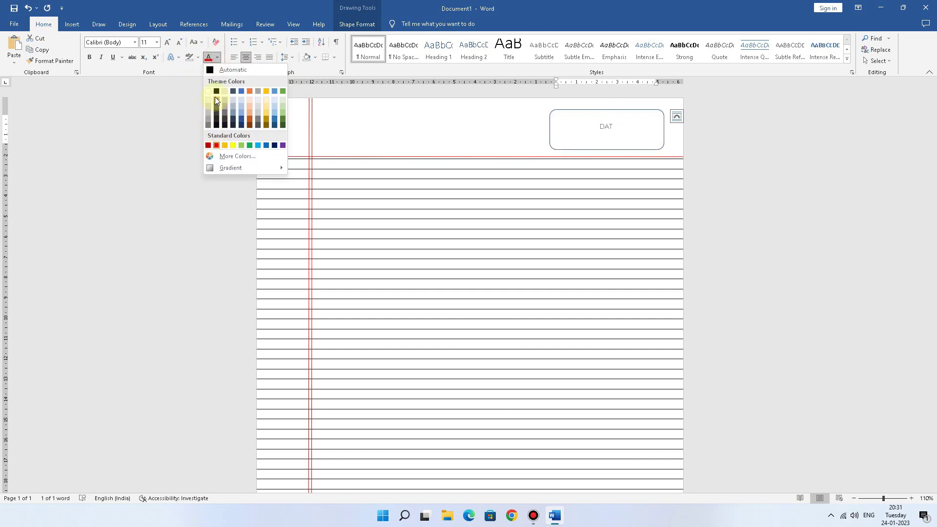
pyautogui.click(217, 90)
pyautogui.click(612, 129)
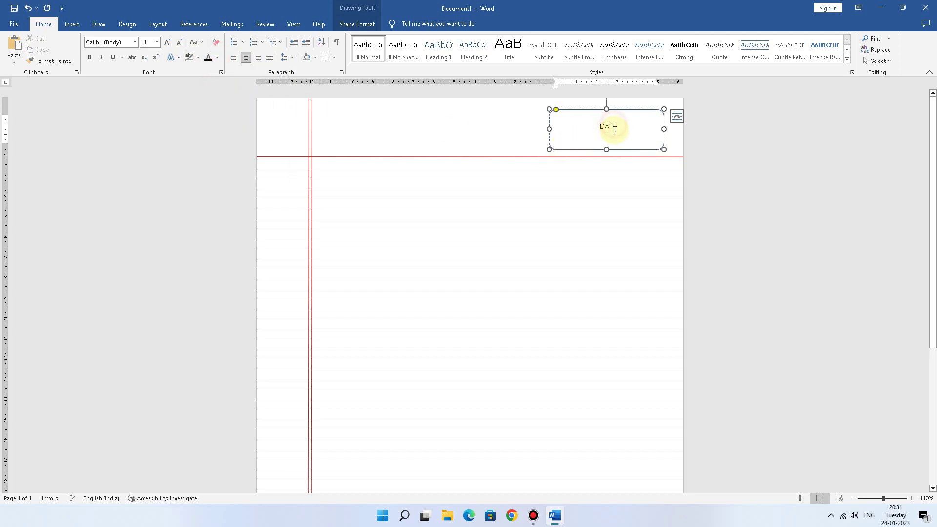
pyautogui.write('E')
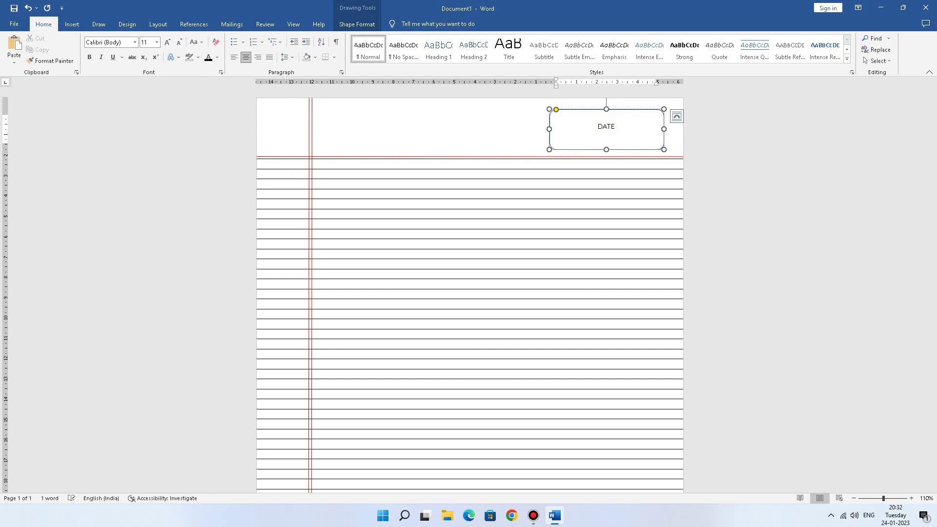
pyautogui.write('..')
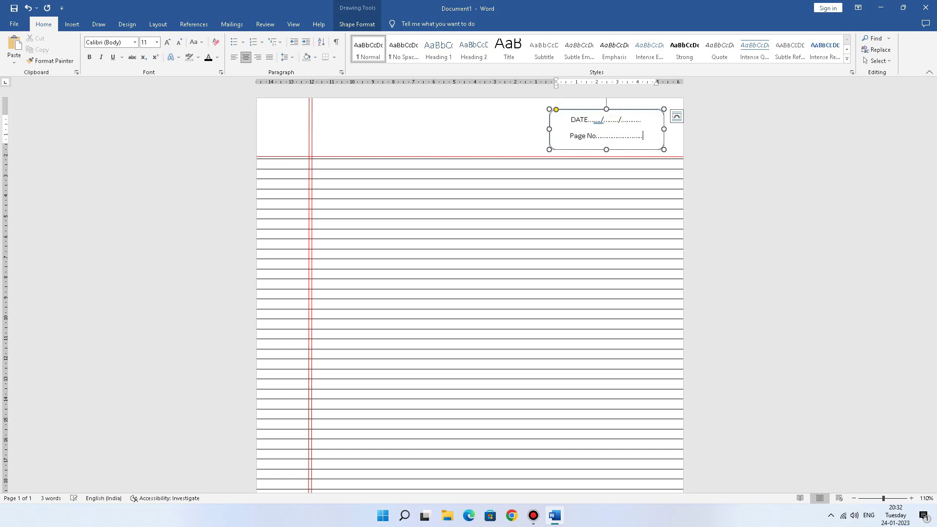
# Step: Extend the box text to dotted DATE ..../..../.... blanks with a dotted 'Page No.' line below
pyautogui.write('.....')
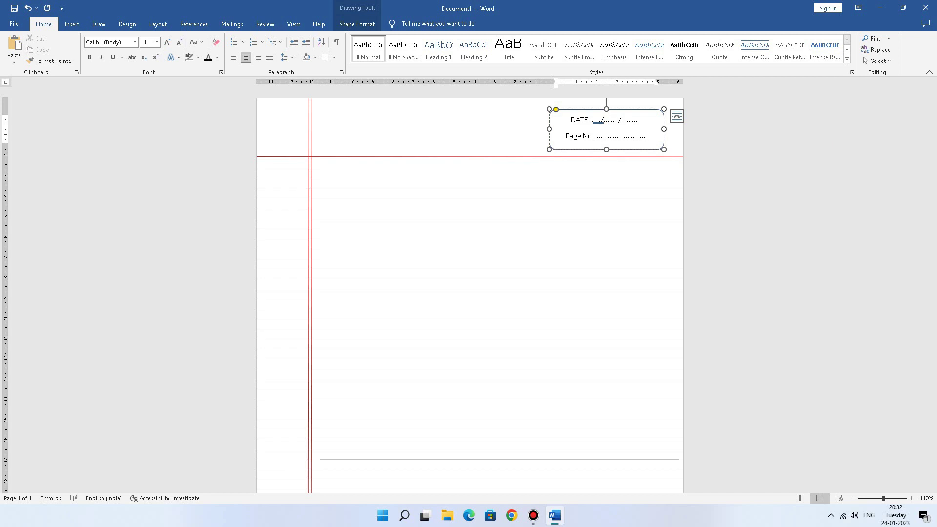
pyautogui.click(638, 120)
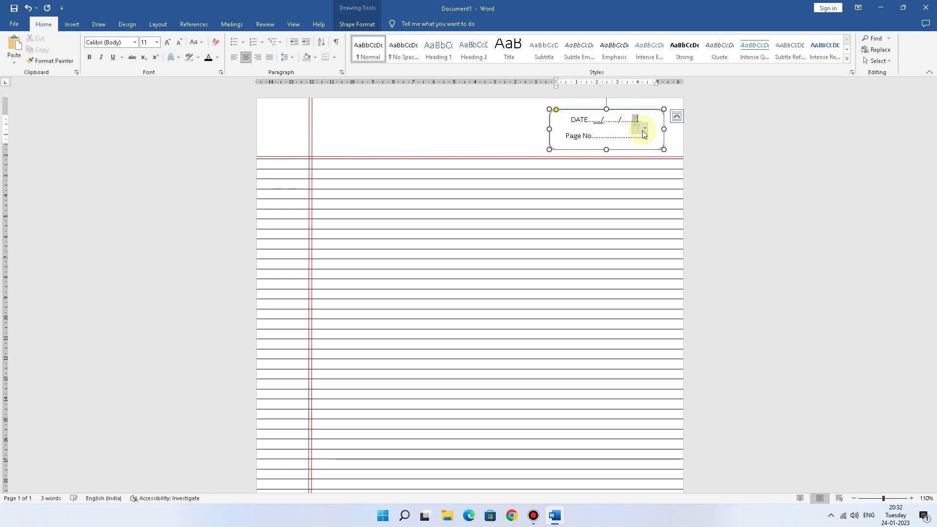
pyautogui.write('..')
pyautogui.click(608, 122)
pyautogui.write('..............')
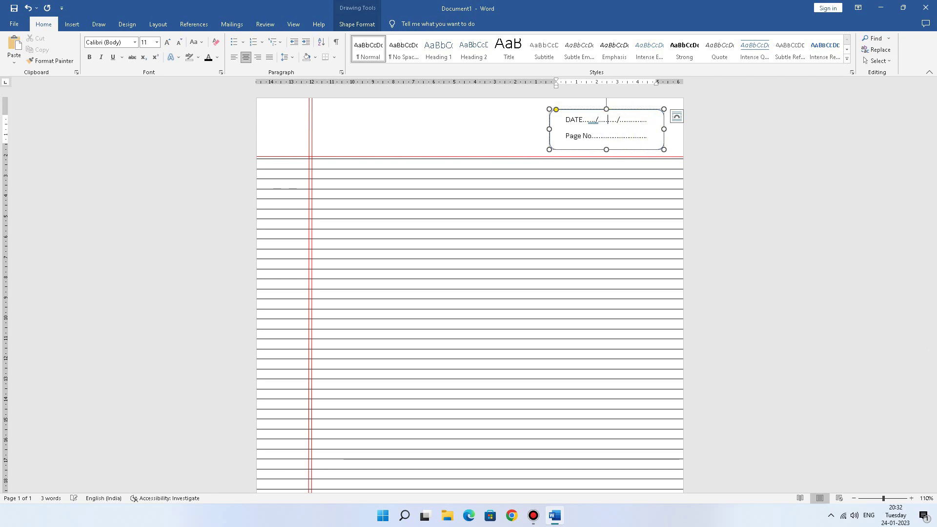
pyautogui.click(583, 121)
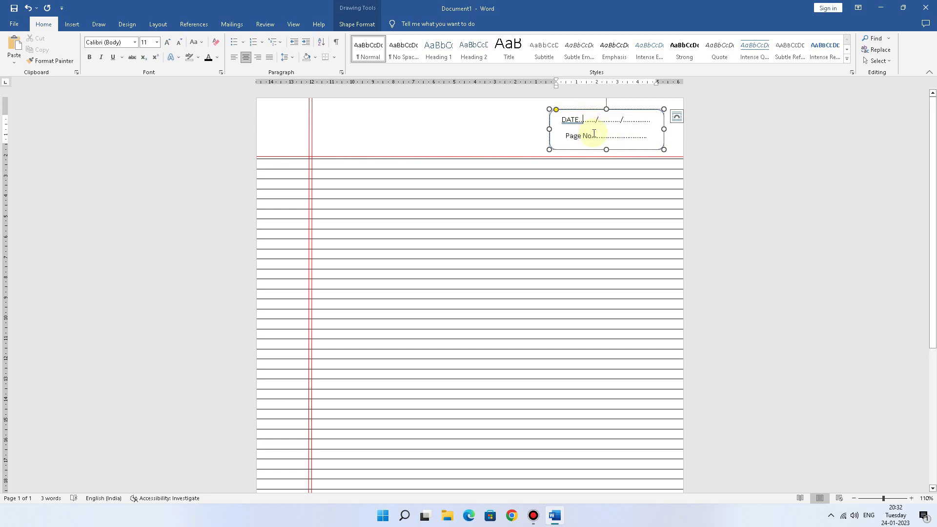
pyautogui.click(566, 135)
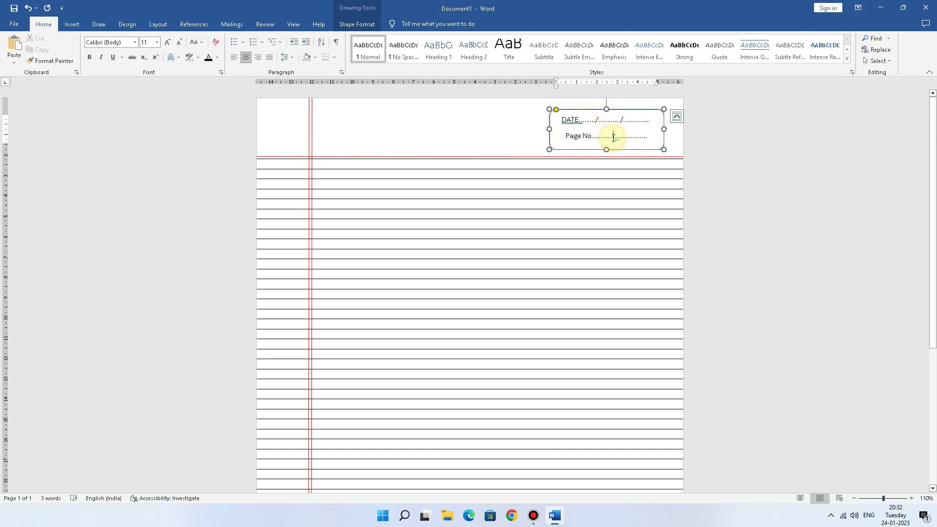
pyautogui.click(615, 137)
pyautogui.write('...')
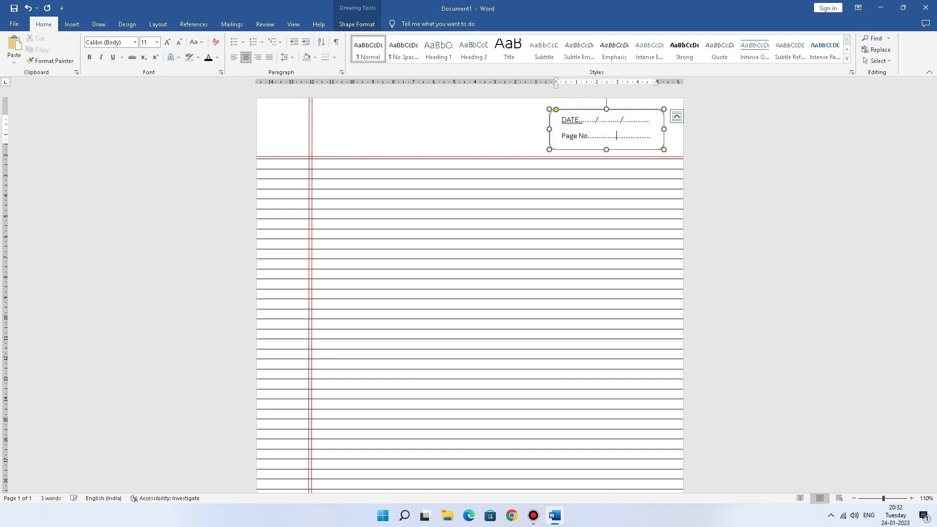
pyautogui.click(764, 180)
pyautogui.keyDown('ctrl'); pyautogui.scroll(4, 715, 192); pyautogui.keyUp('ctrl')
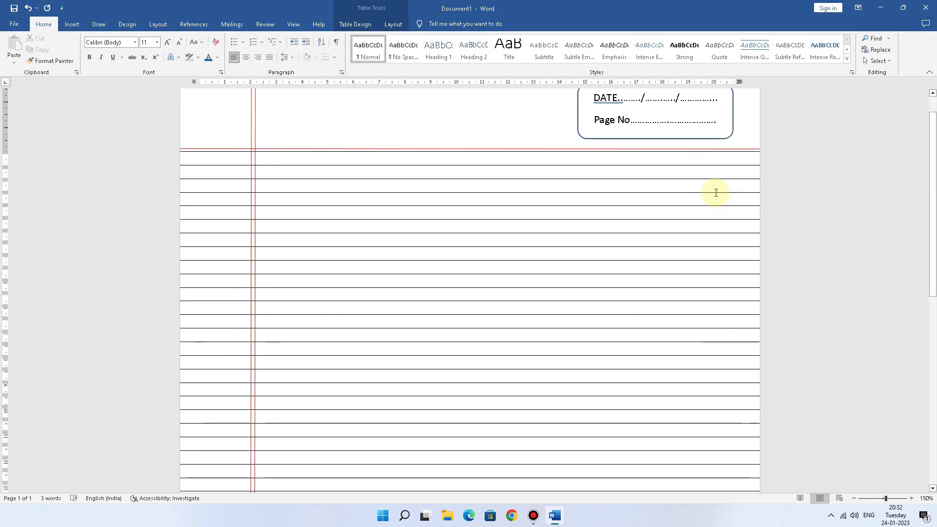
pyautogui.keyDown('ctrl'); pyautogui.scroll(2, 716, 192); pyautogui.keyUp('ctrl')
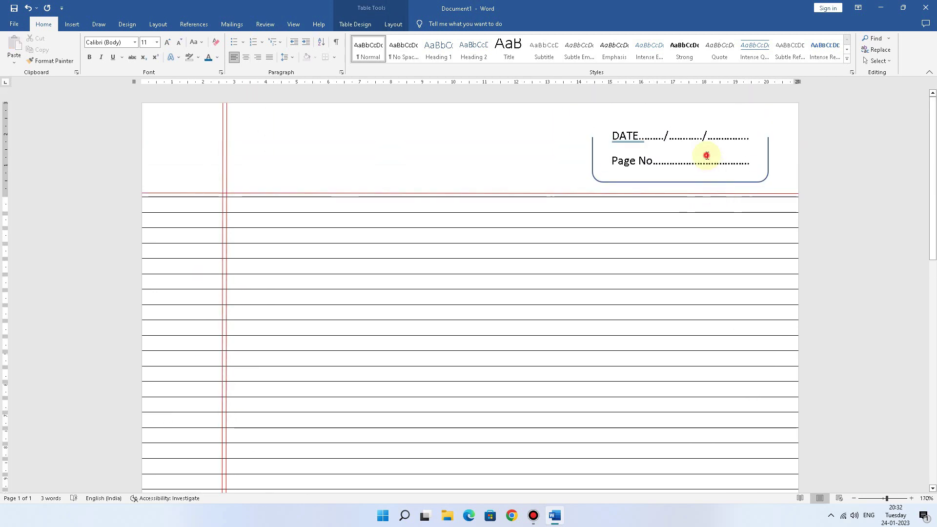
pyautogui.click(705, 159)
pyautogui.click(812, 212)
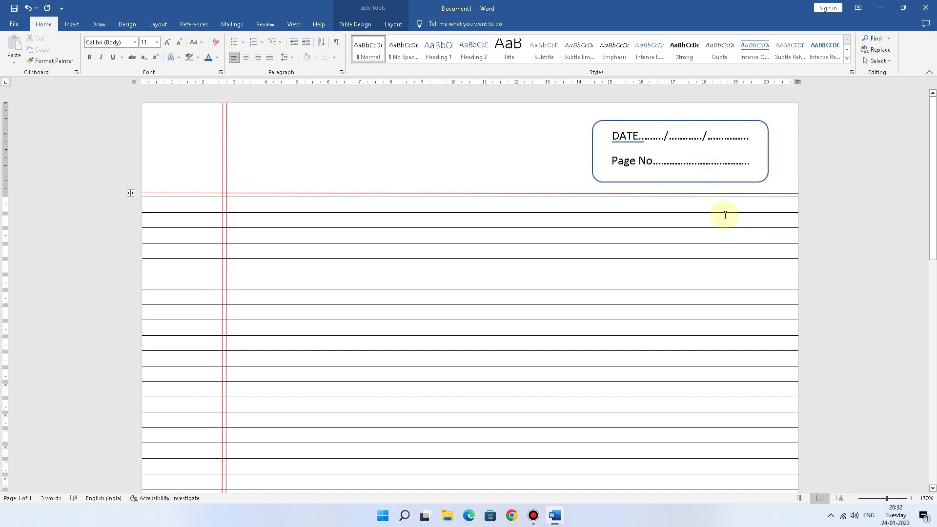
pyautogui.keyDown('ctrl'); pyautogui.scroll(-3, 683, 214); pyautogui.keyUp('ctrl')
pyautogui.keyDown('ctrl'); pyautogui.scroll(-4, 634, 215); pyautogui.keyUp('ctrl')
pyautogui.keyDown('ctrl'); pyautogui.scroll(-4, 616, 218); pyautogui.keyUp('ctrl')
pyautogui.keyDown('ctrl'); pyautogui.scroll(1, 617, 218); pyautogui.keyUp('ctrl')
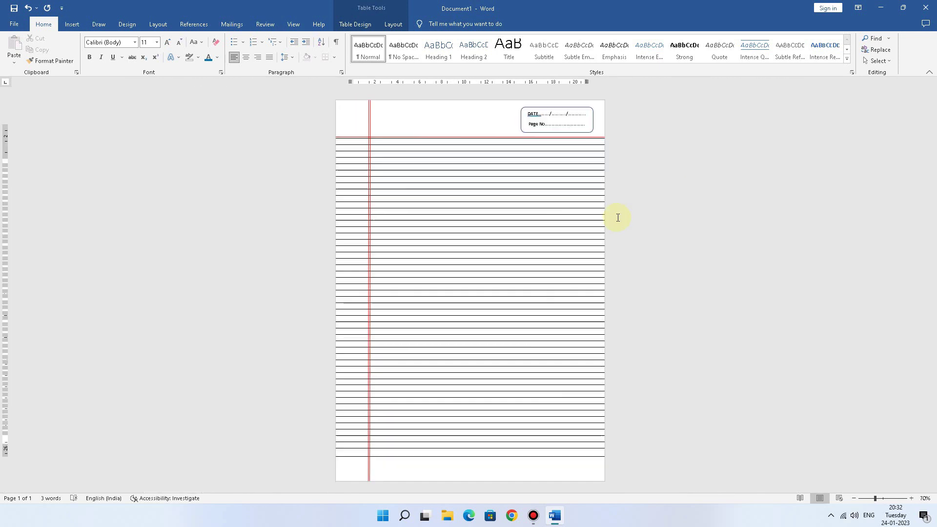
pyautogui.keyDown('ctrl'); pyautogui.scroll(5, 617, 217); pyautogui.keyUp('ctrl')
pyautogui.keyDown('ctrl'); pyautogui.scroll(2, 617, 217); pyautogui.keyUp('ctrl')
pyautogui.keyDown('ctrl'); pyautogui.scroll(1, 617, 217); pyautogui.keyUp('ctrl')
pyautogui.keyDown('ctrl'); pyautogui.scroll(1, 617, 217); pyautogui.keyUp('ctrl')
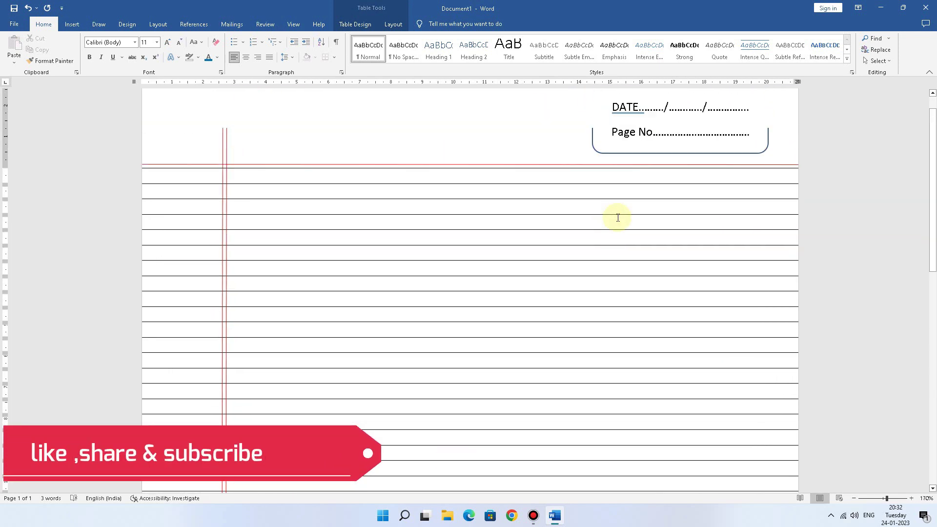
pyautogui.scroll(1, 617, 215)
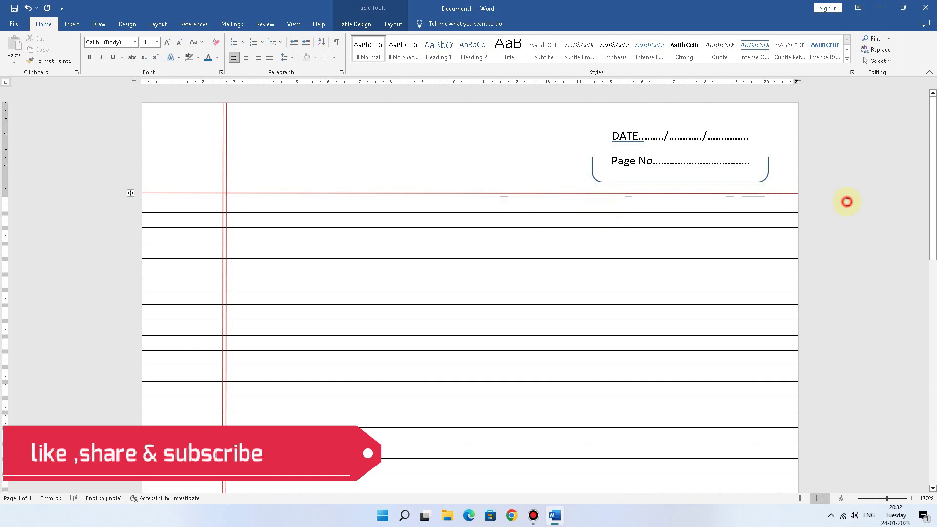
# Step: Export the page as the PDF 'note book page' on the Desktop and open it
pyautogui.click(13, 25)
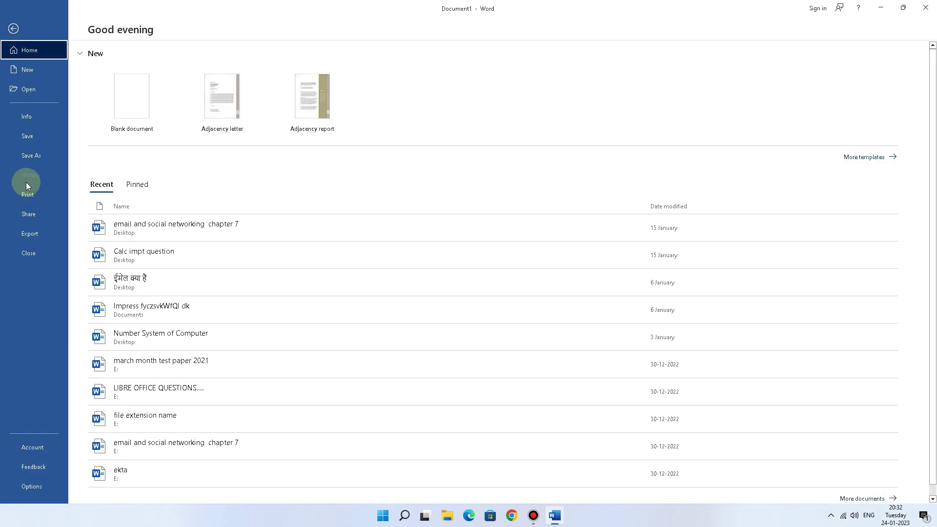
pyautogui.click(27, 238)
pyautogui.click(280, 139)
pyautogui.write('note book')
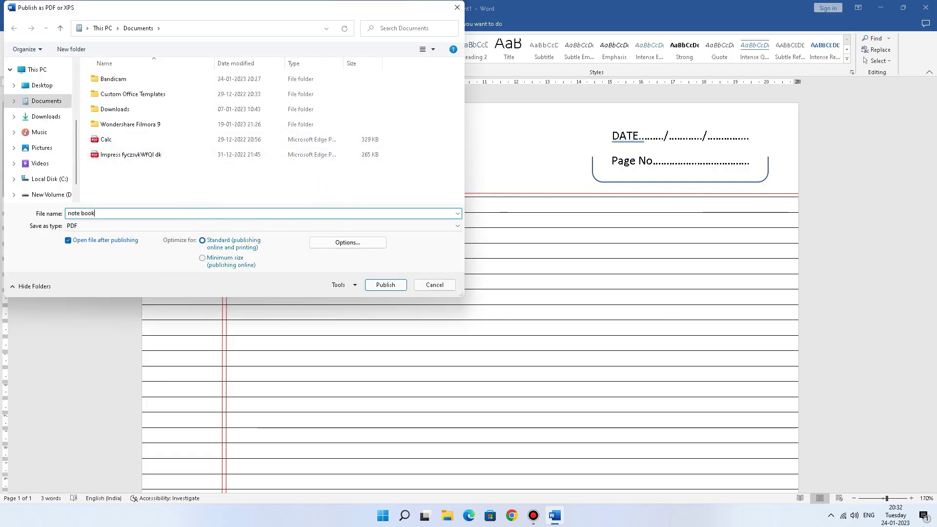
pyautogui.write('page')
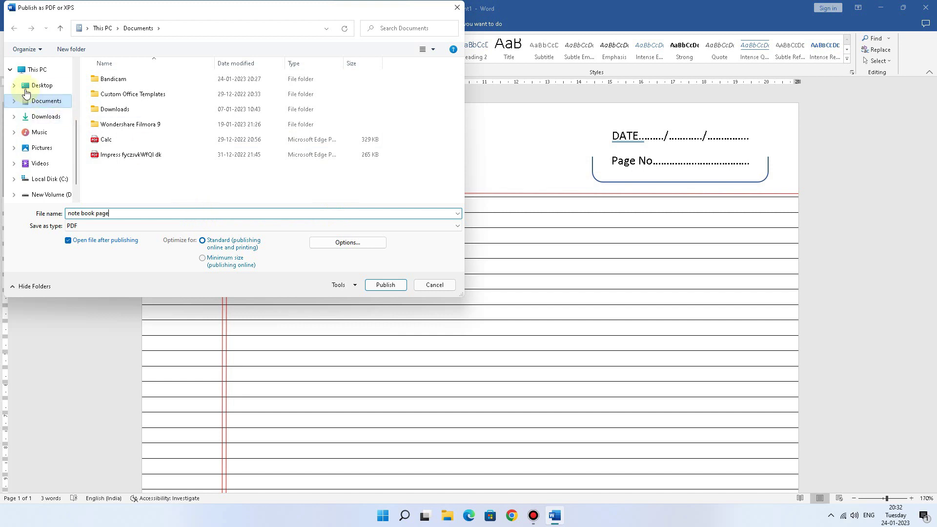
pyautogui.click(42, 86)
pyautogui.click(377, 287)
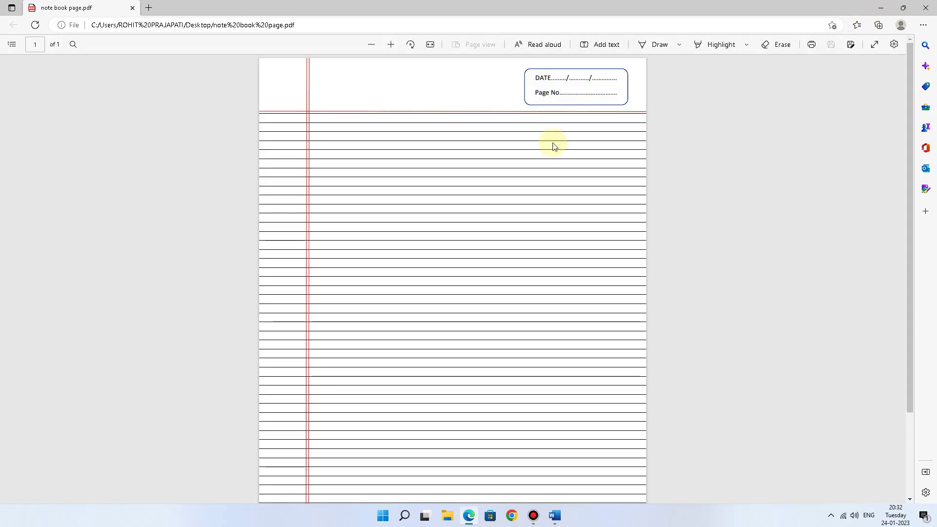
pyautogui.scroll(2, 553, 145)
pyautogui.scroll(2, 552, 146)
pyautogui.scroll(1, 555, 154)
pyautogui.scroll(-3, 554, 155)
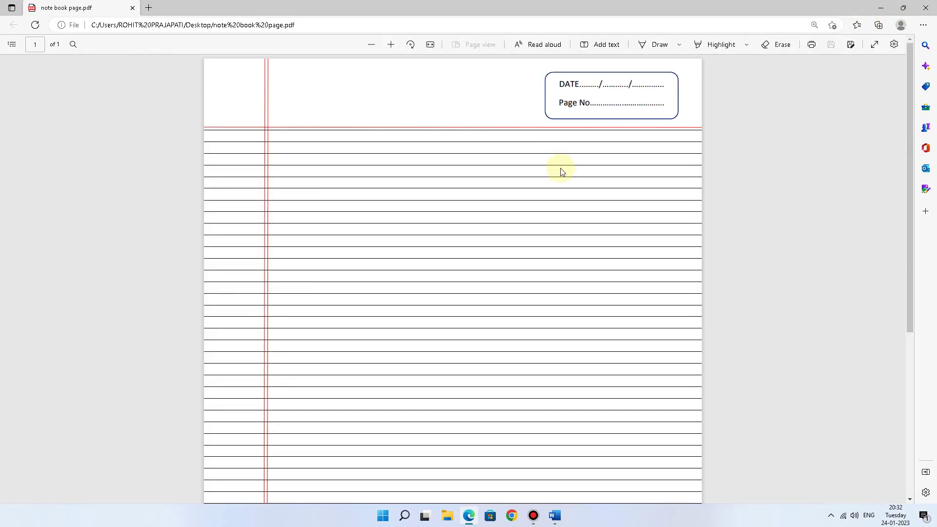
pyautogui.scroll(-1, 561, 176)
pyautogui.scroll(-3, 564, 192)
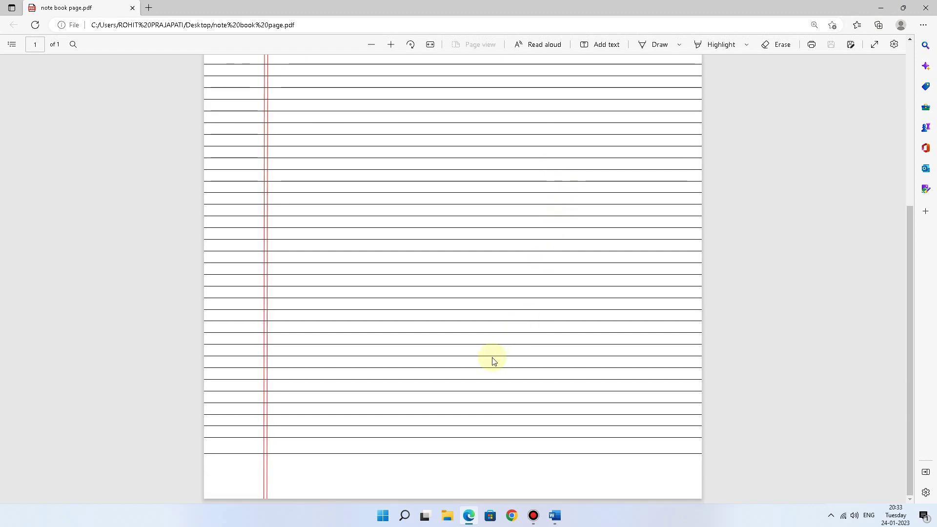
pyautogui.scroll(3, 490, 359)
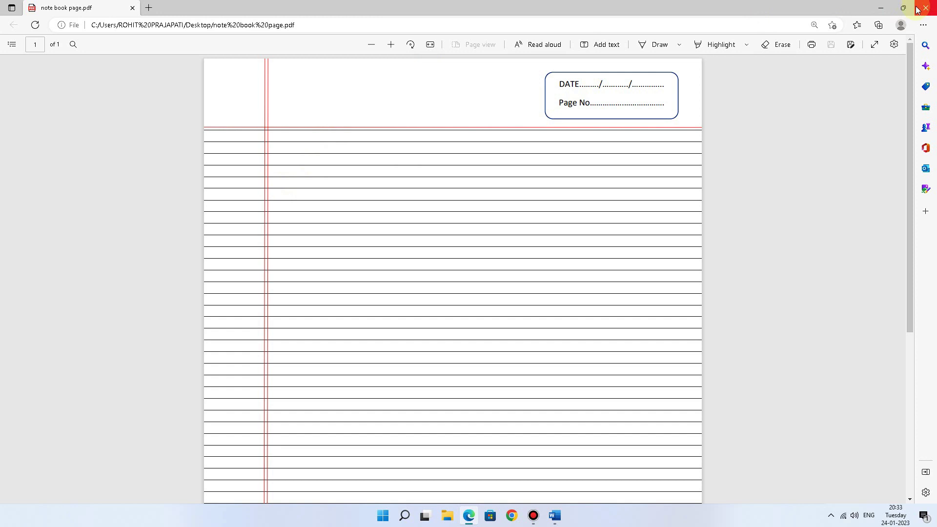
# Step: Dismiss the Start menu and return to the Word notebook document with Alt+Tab
pyautogui.click(383, 516)
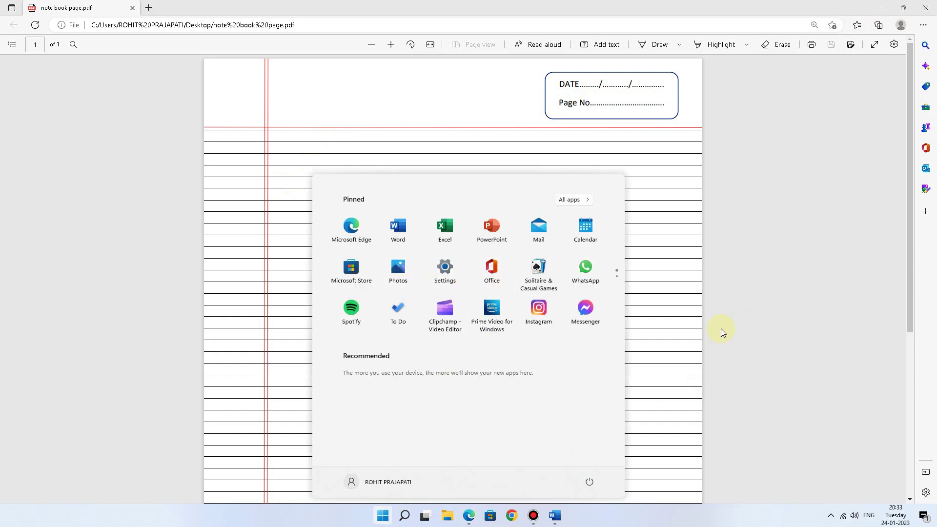
pyautogui.click(711, 190)
pyautogui.hotkey('alt', 'Tab')
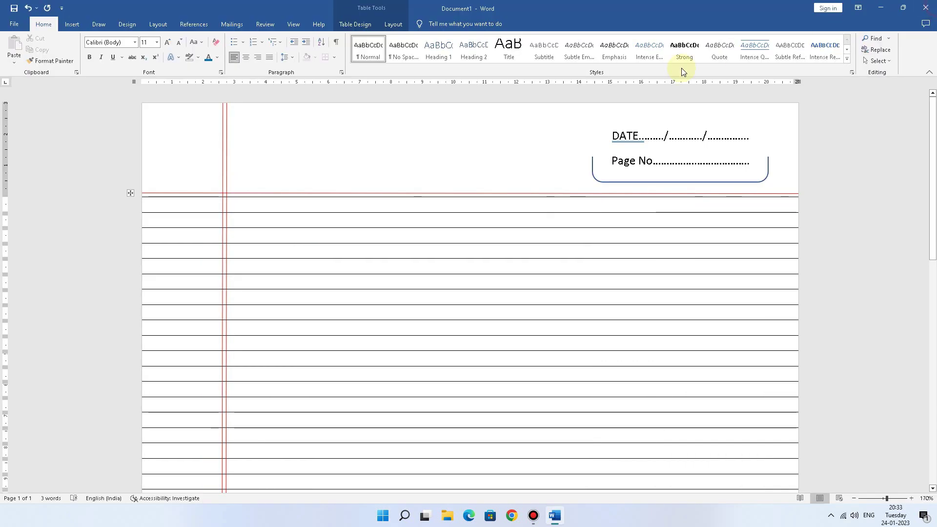